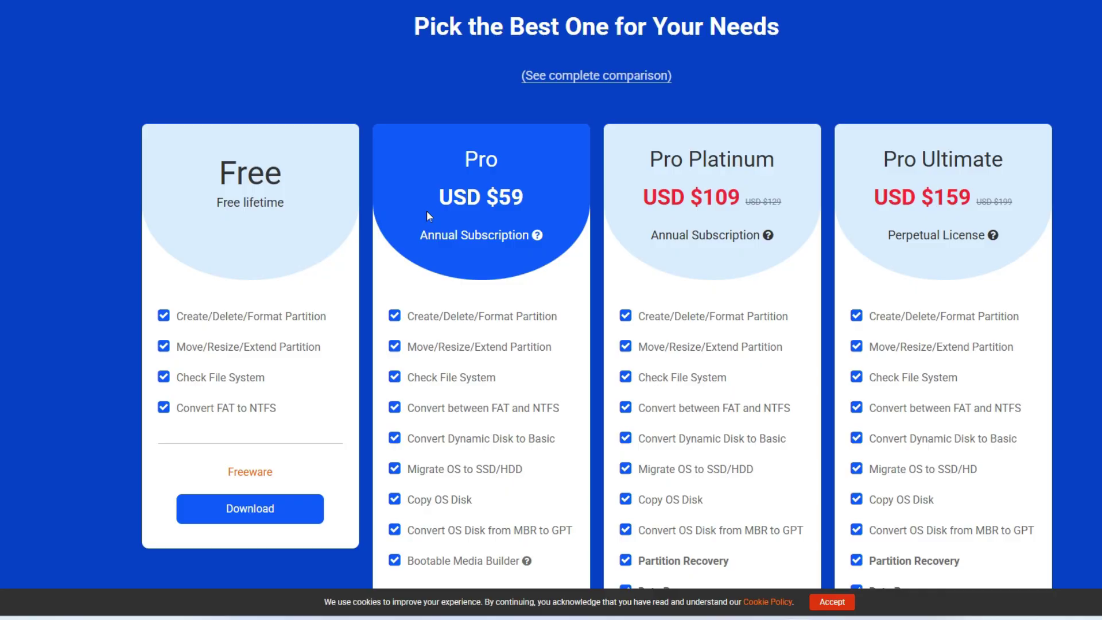
Compare the features, prices and license terms of the Free, Pro, Pro Platinum and Pro Ultimate editions.
{"action": "scroll", "coordinate": [573, 327], "scroll_direction": "down", "scroll_amount": 4}
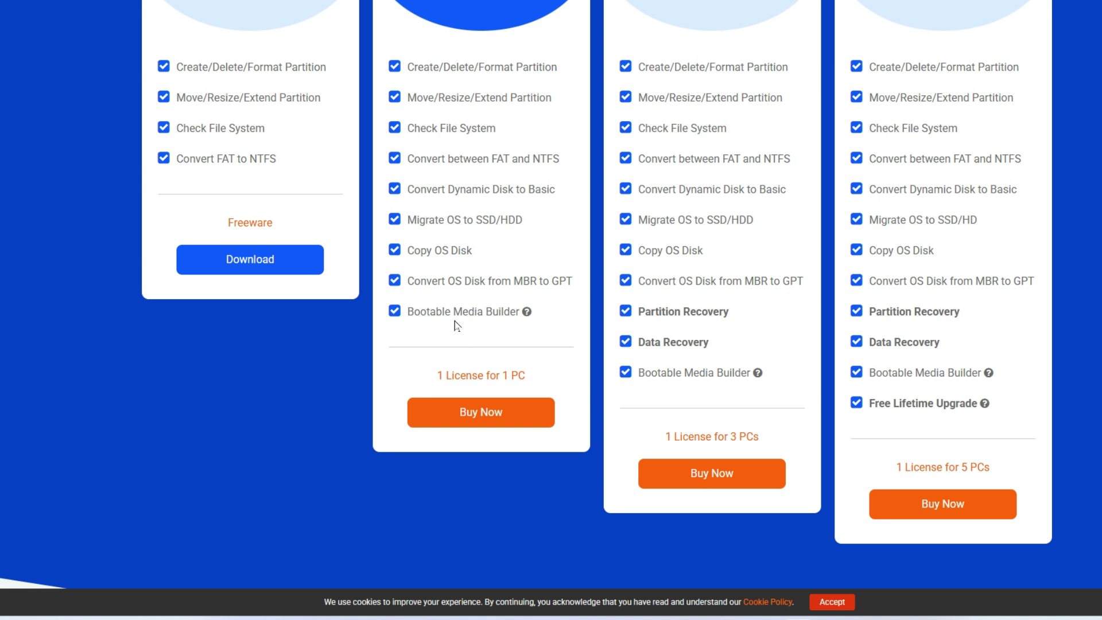
{"action": "scroll", "coordinate": [506, 333], "scroll_direction": "up", "scroll_amount": 4}
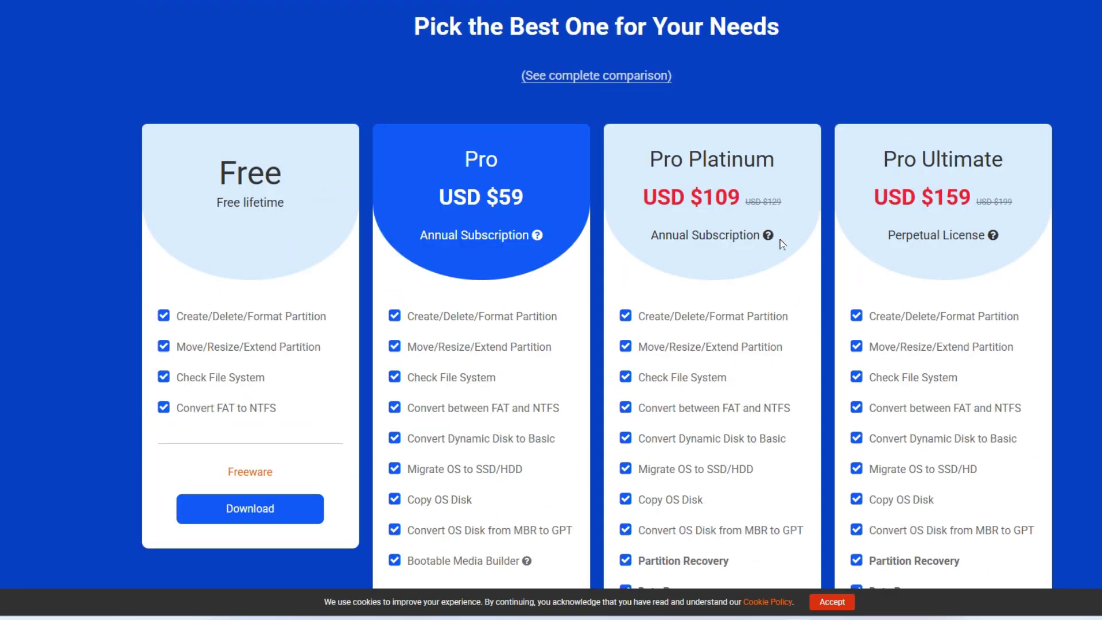
{"action": "scroll", "coordinate": [820, 324], "scroll_direction": "down", "scroll_amount": 4}
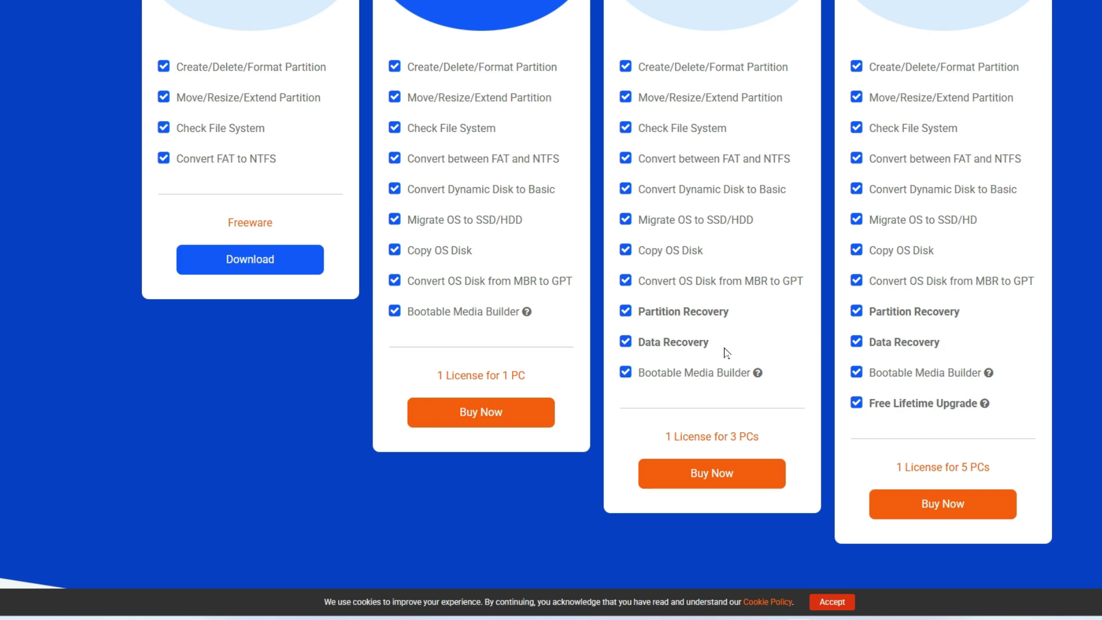
{"action": "scroll", "coordinate": [725, 352], "scroll_direction": "up", "scroll_amount": 4}
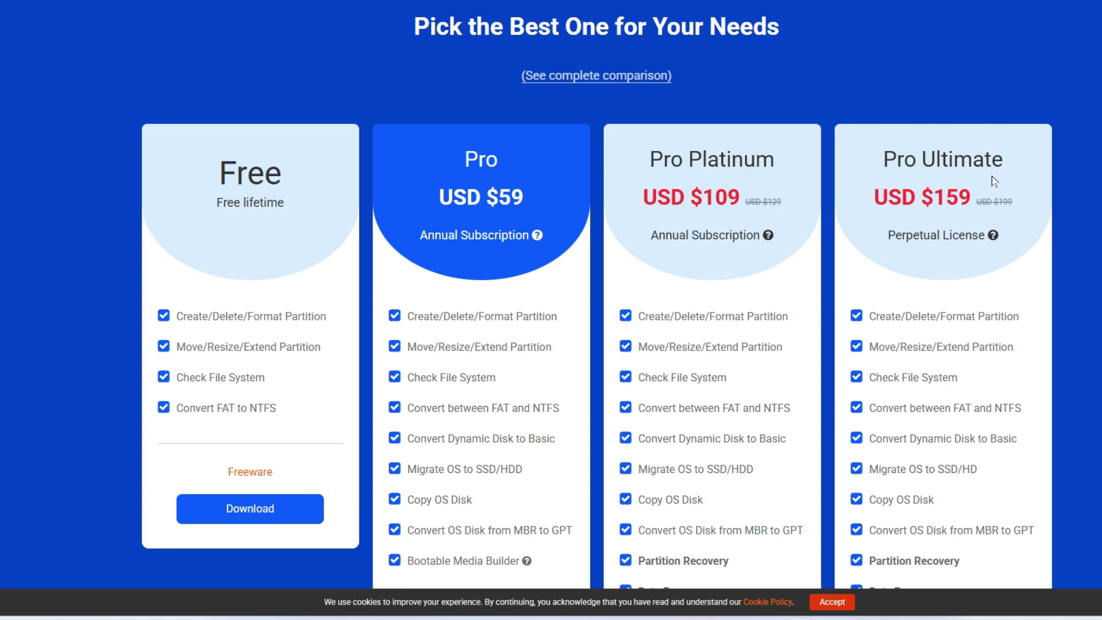
{"action": "scroll", "coordinate": [966, 264], "scroll_direction": "down", "scroll_amount": 4}
{"action": "scroll", "coordinate": [966, 264], "scroll_direction": "down", "scroll_amount": 4}
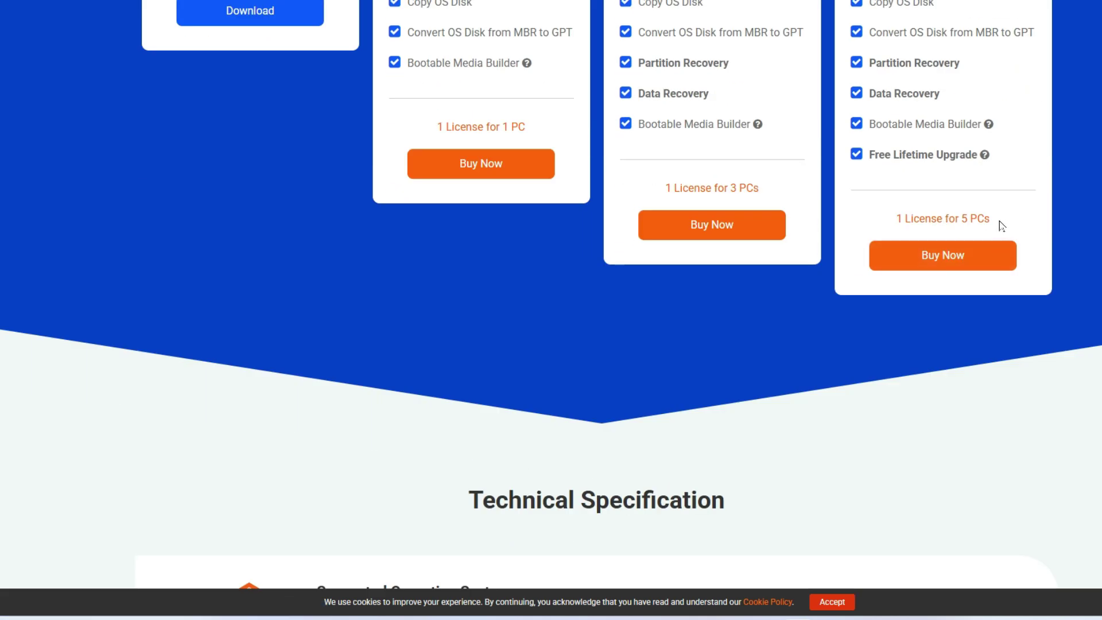
{"action": "scroll", "coordinate": [1009, 219], "scroll_direction": "up", "scroll_amount": 4}
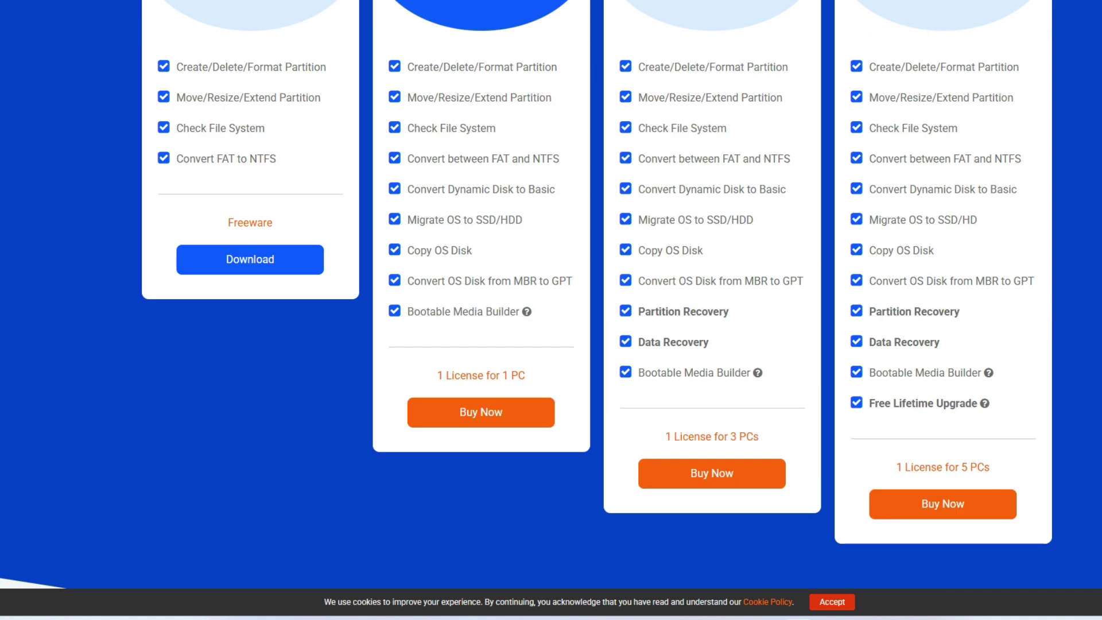
{"action": "scroll", "coordinate": [985, 403], "scroll_direction": "up", "scroll_amount": 4}
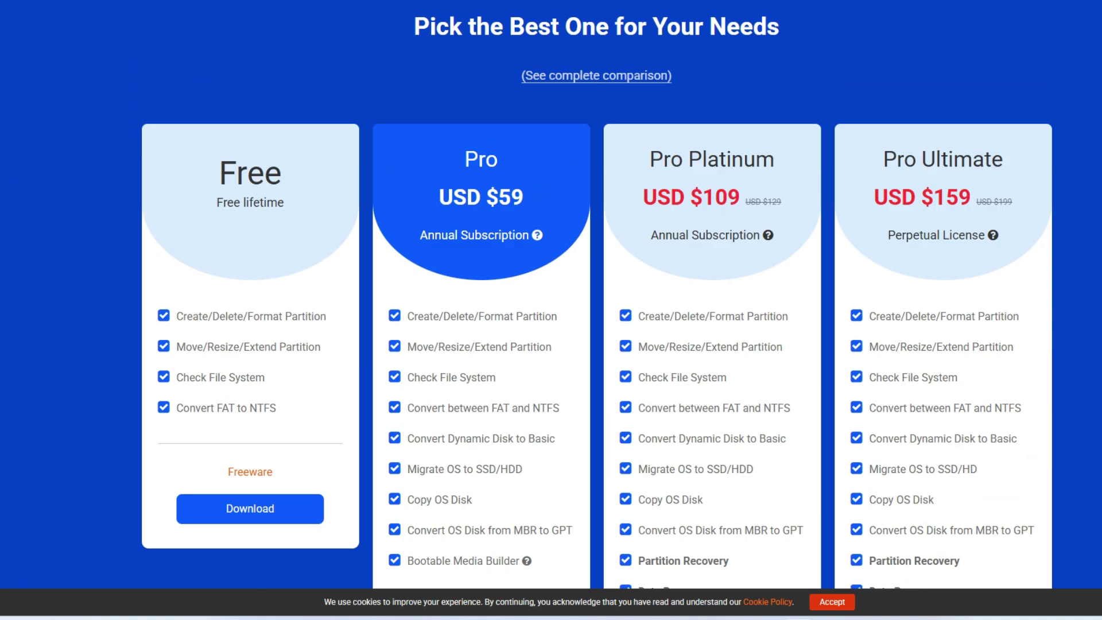
{"action": "scroll", "coordinate": [918, 327], "scroll_direction": "down", "scroll_amount": 8}
{"action": "mouse_move", "coordinate": [986, 156]}
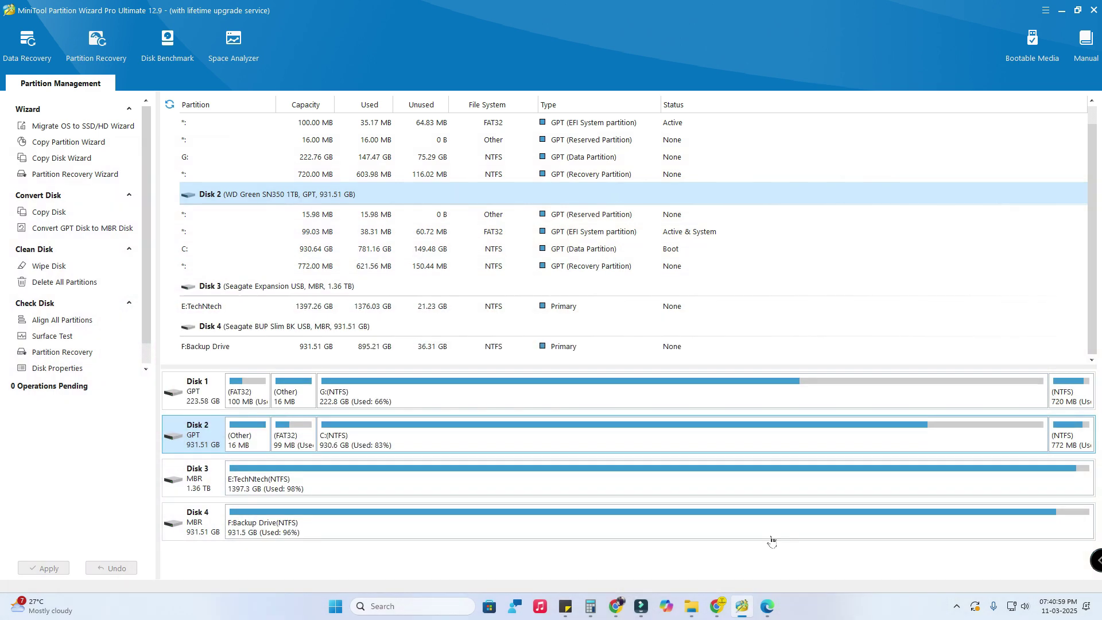
In MiniTool Partition Wizard, examine the operations offered for Disk 1 and for the C: and recovery partitions on Disk 2.
{"action": "scroll", "coordinate": [247, 145], "scroll_direction": "up", "scroll_amount": 2}
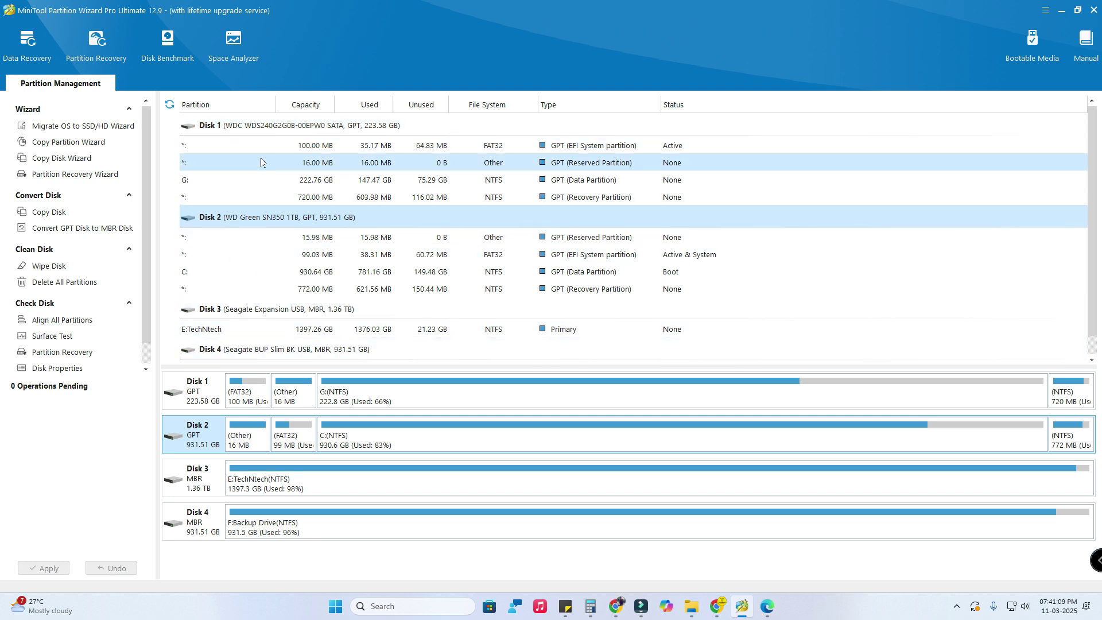
{"action": "left_click", "coordinate": [236, 128]}
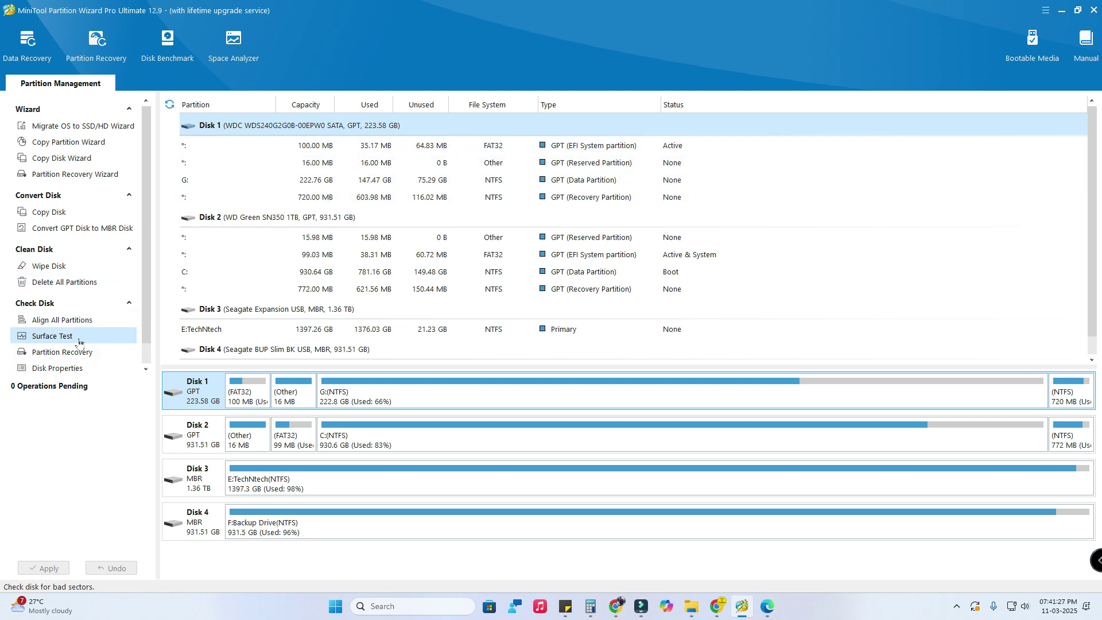
{"action": "scroll", "coordinate": [74, 355], "scroll_direction": "down", "scroll_amount": 1}
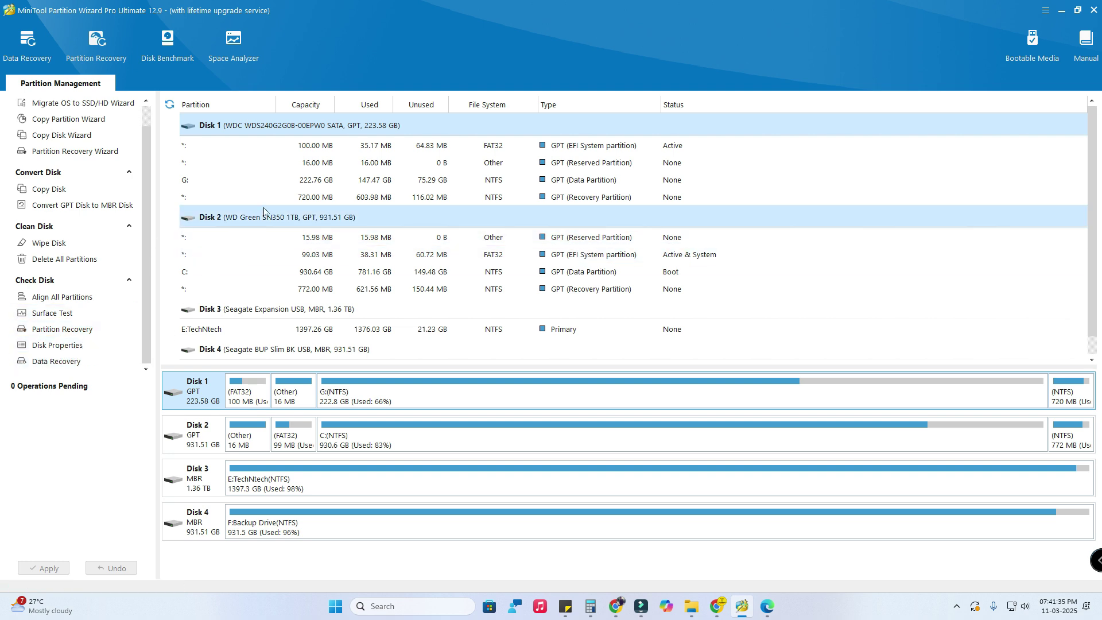
{"action": "left_click", "coordinate": [341, 277]}
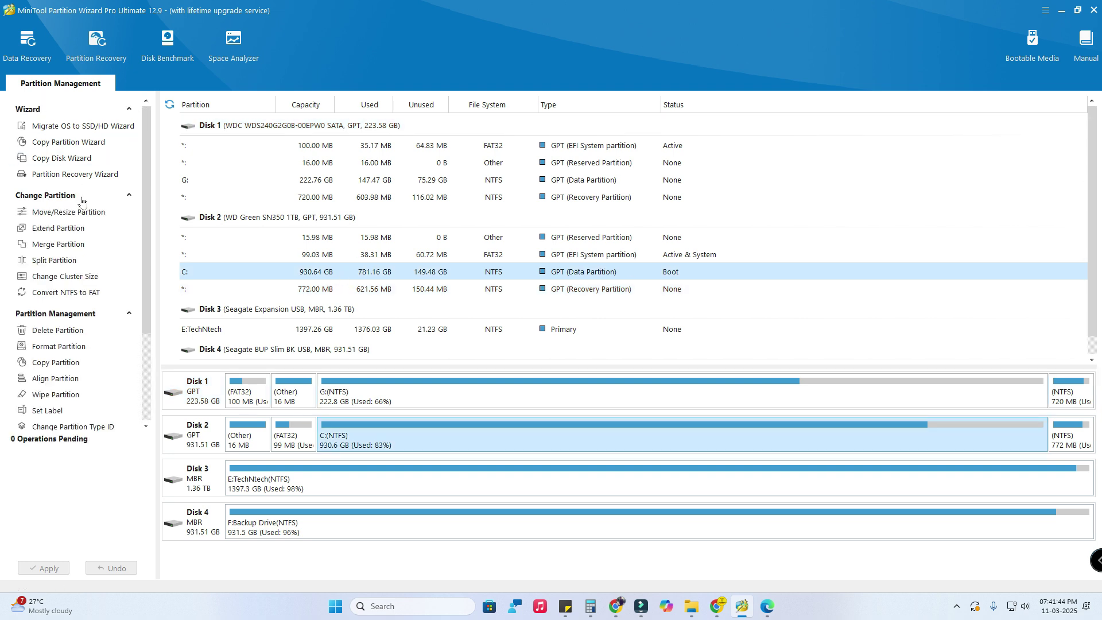
{"action": "left_click", "coordinate": [64, 228]}
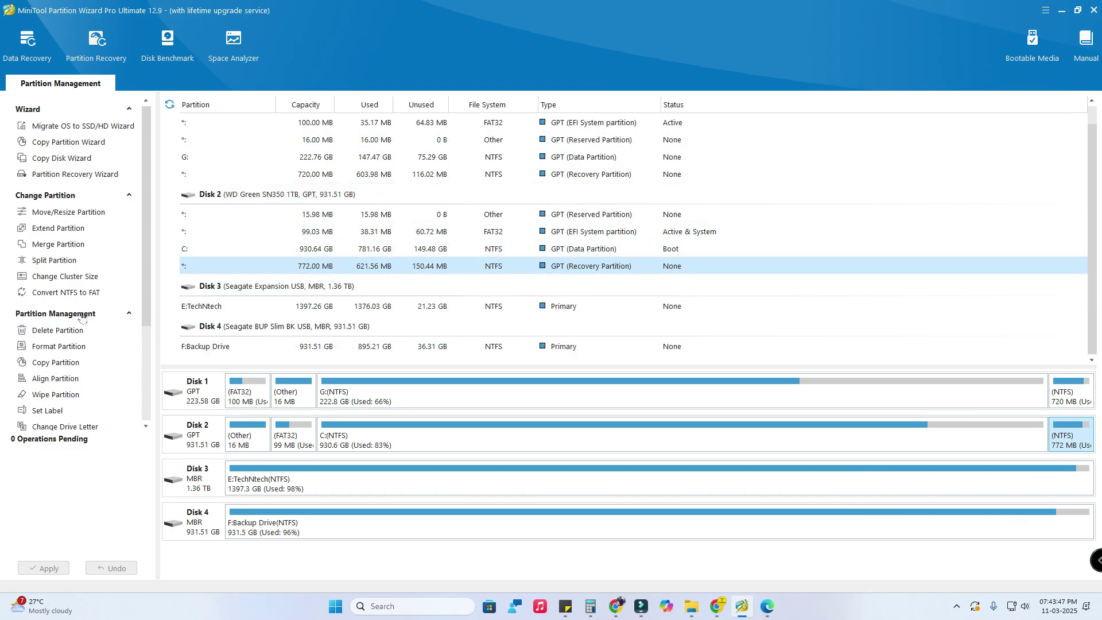
{"action": "scroll", "coordinate": [80, 319], "scroll_direction": "down", "scroll_amount": 3}
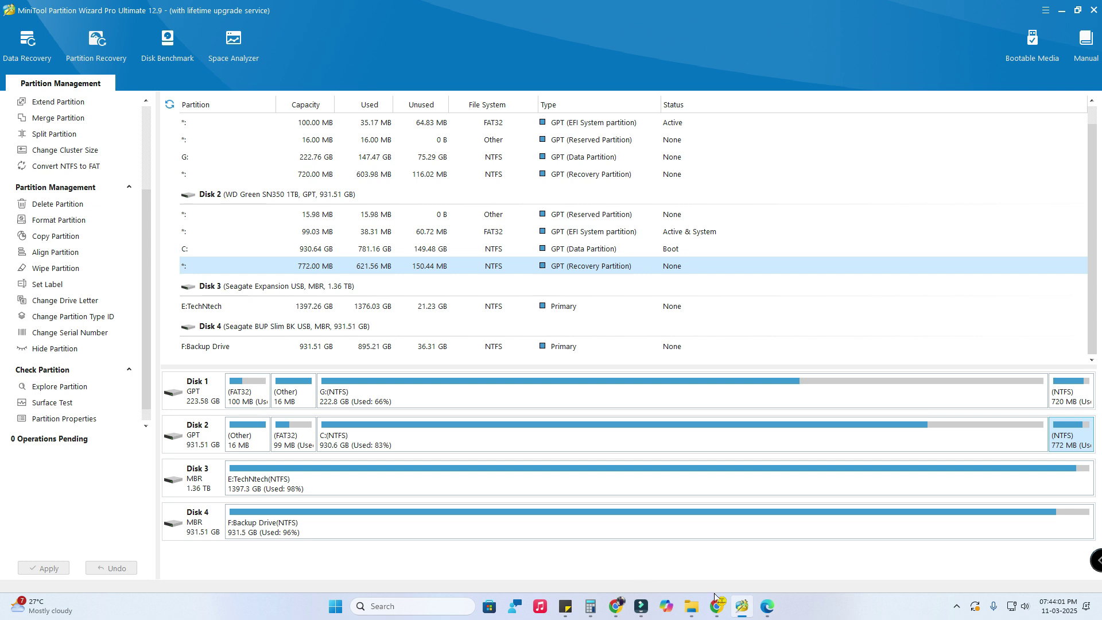
Switch to File Explorer and check the TechNtech (E:) and Backup Drive (F:) drives listed in This PC.
{"action": "left_click", "coordinate": [692, 607]}
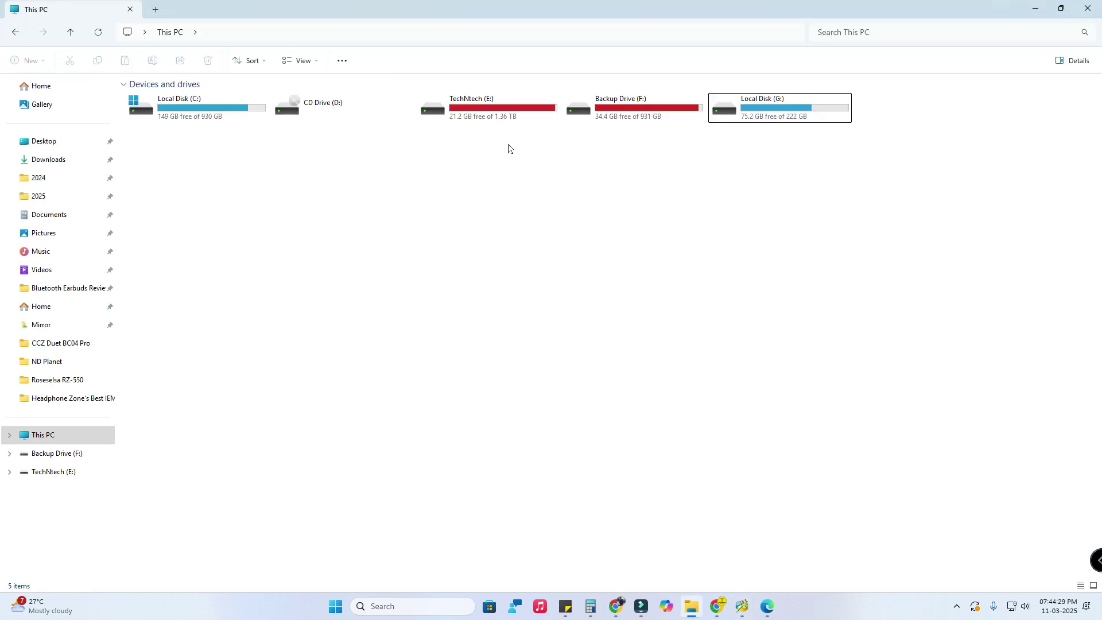
{"action": "left_click_drag", "start_coordinate": [615, 153], "coordinate": [507, 90]}
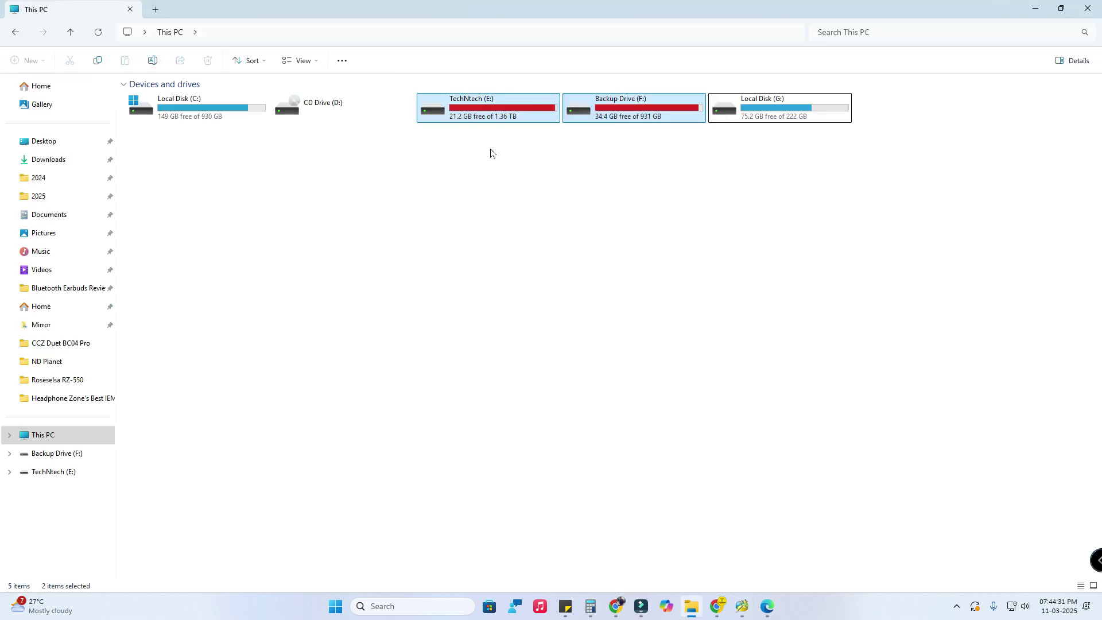
{"action": "left_click", "coordinate": [537, 175]}
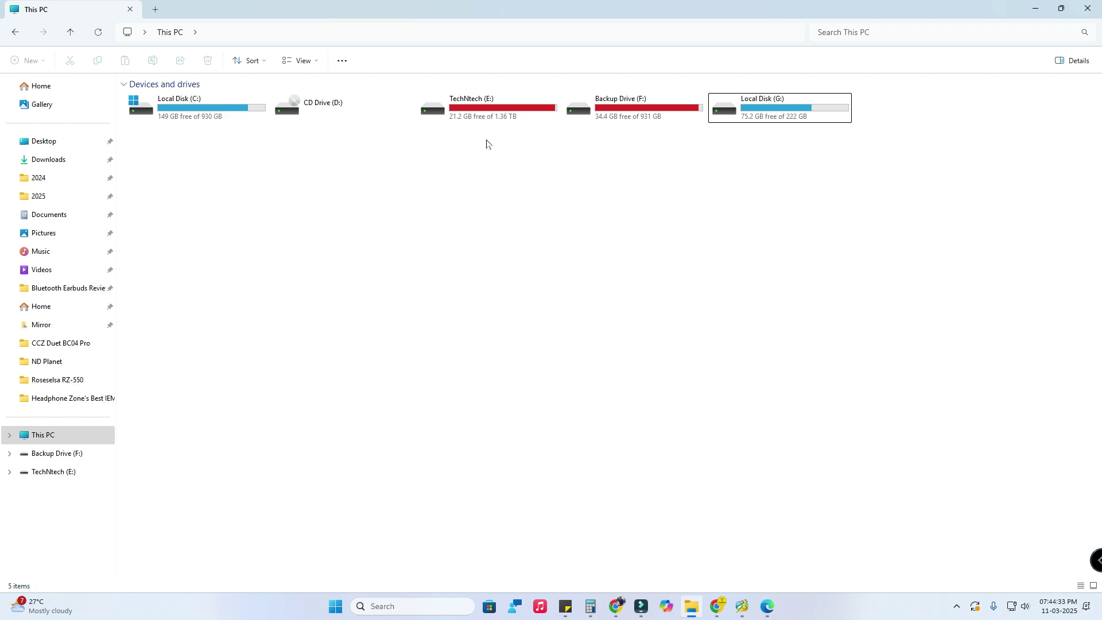
{"action": "left_click", "coordinate": [489, 115]}
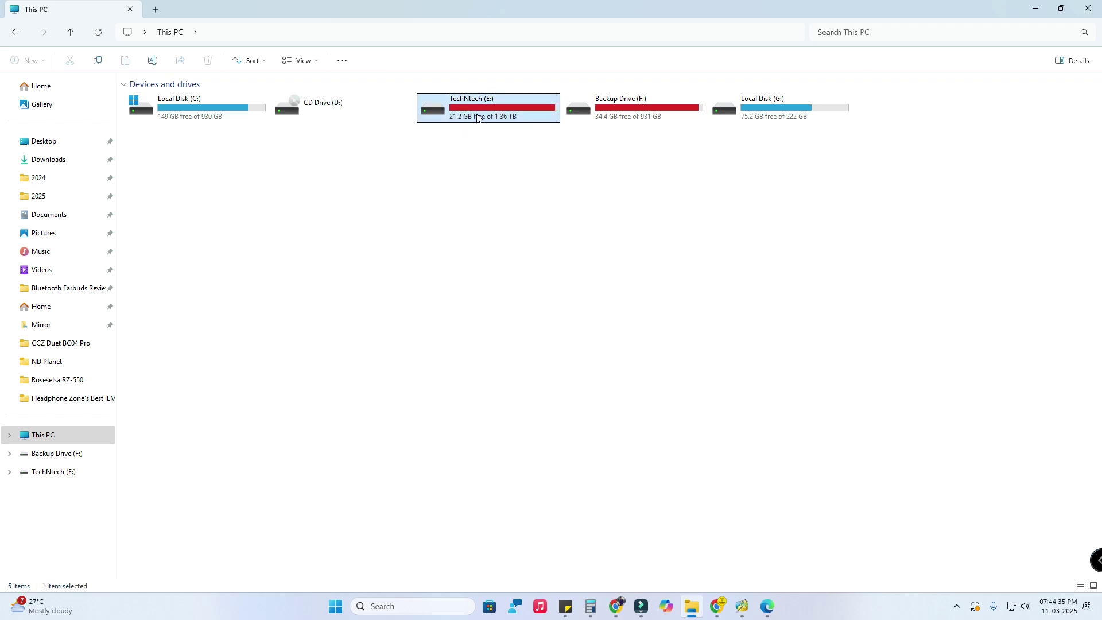
Switch to MiniTool Partition Wizard and queue a Hide Partition operation for the TechNtech (E:) partition on Disk 3.
{"action": "key", "text": "alt+Tab"}
{"action": "key", "text": "alt+Tab"}
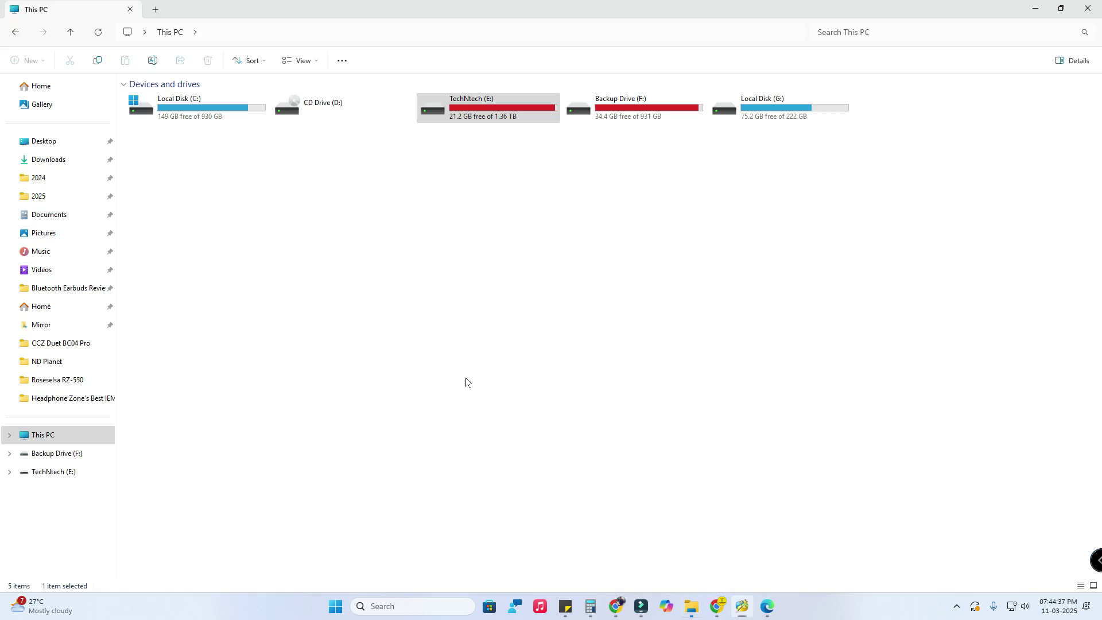
{"action": "key", "text": "alt+Tab"}
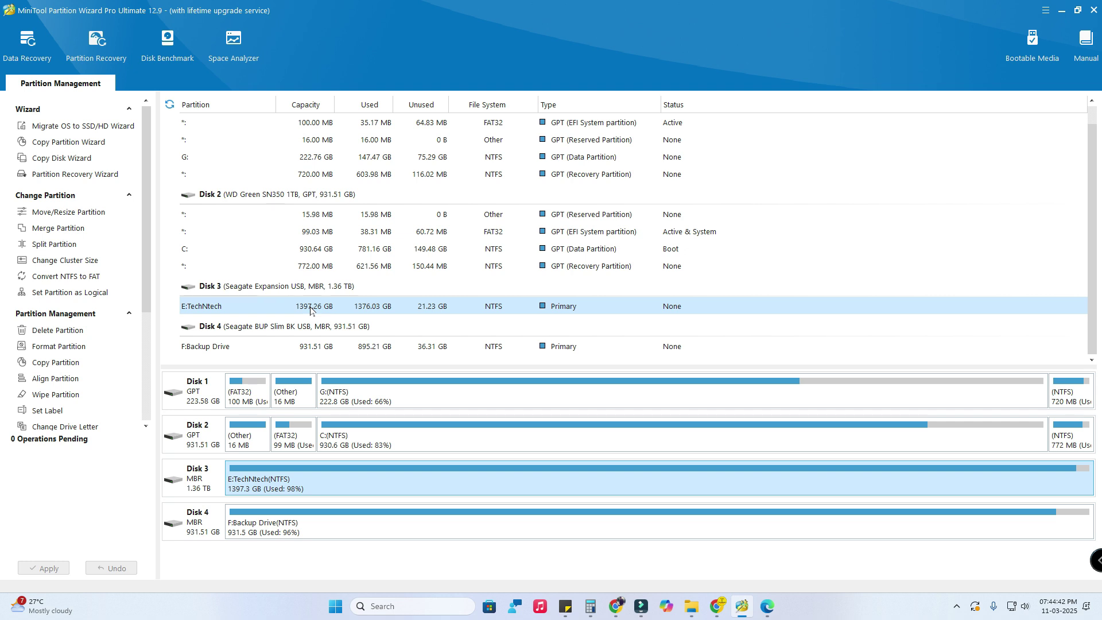
{"action": "left_click", "coordinate": [279, 286]}
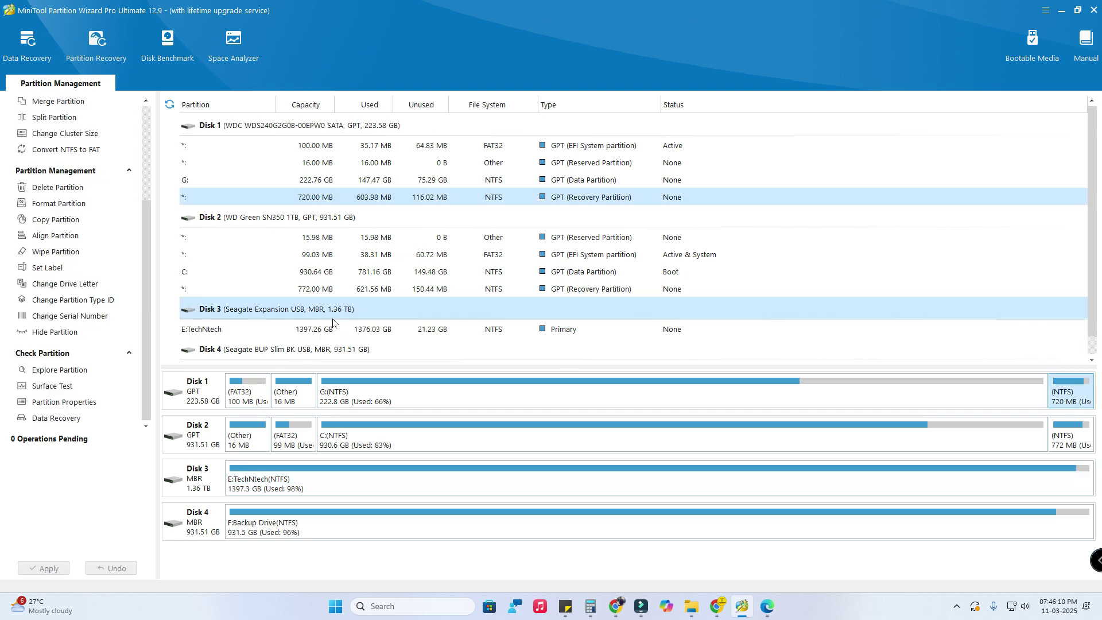
{"action": "left_click", "coordinate": [305, 331]}
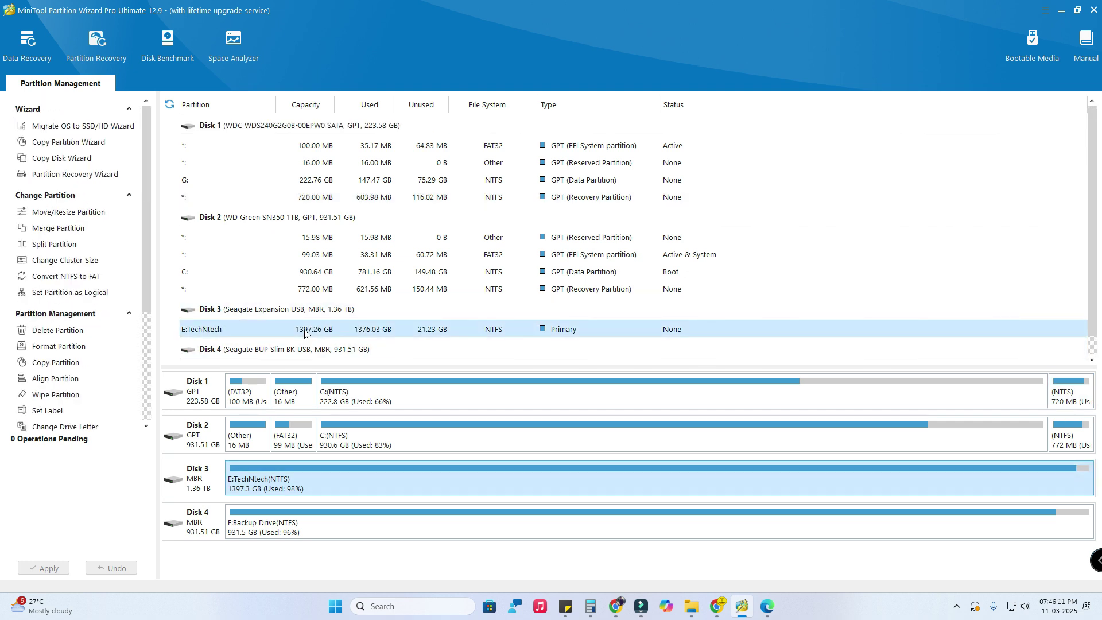
{"action": "scroll", "coordinate": [81, 293], "scroll_direction": "down", "scroll_amount": 3}
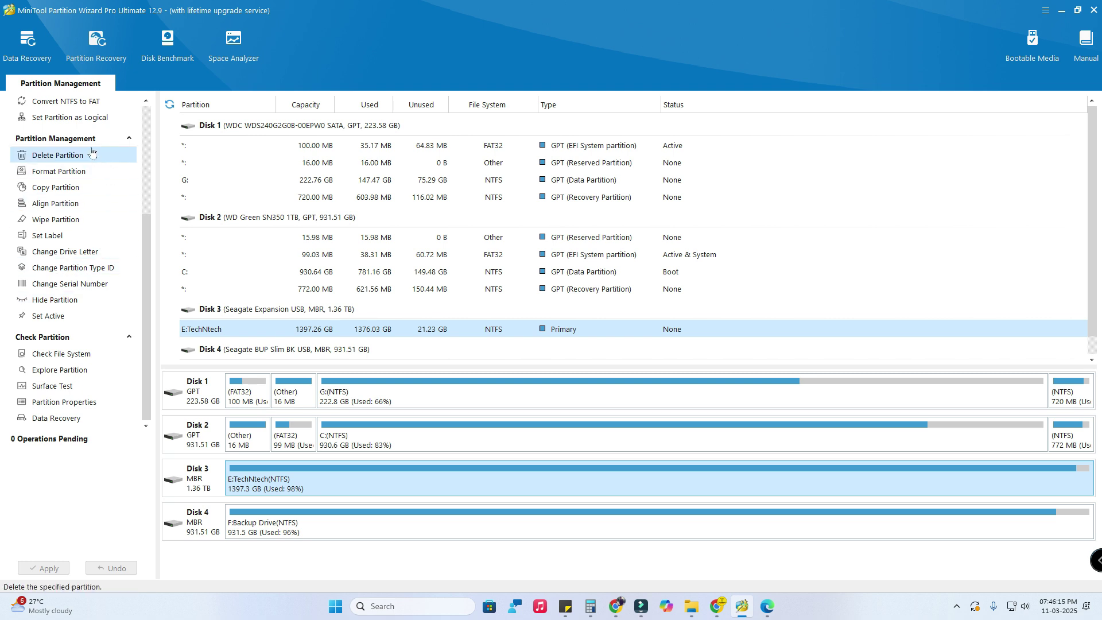
{"action": "left_click", "coordinate": [69, 303]}
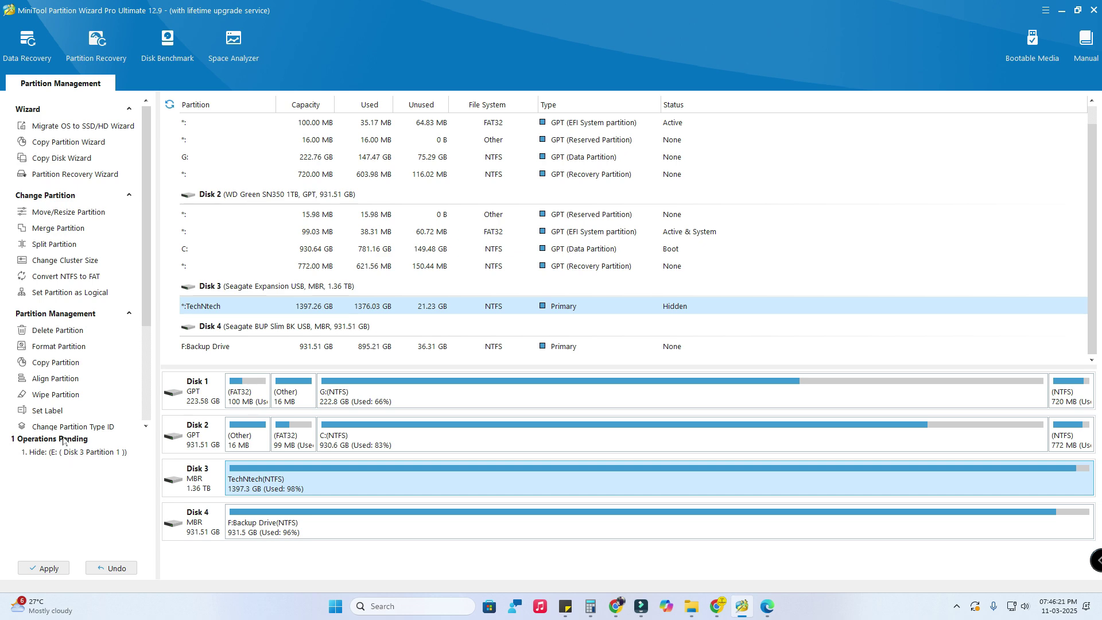
Apply the pending hide operation on Disk 3's partition and dismiss the completion notice.
{"action": "left_click", "coordinate": [41, 570]}
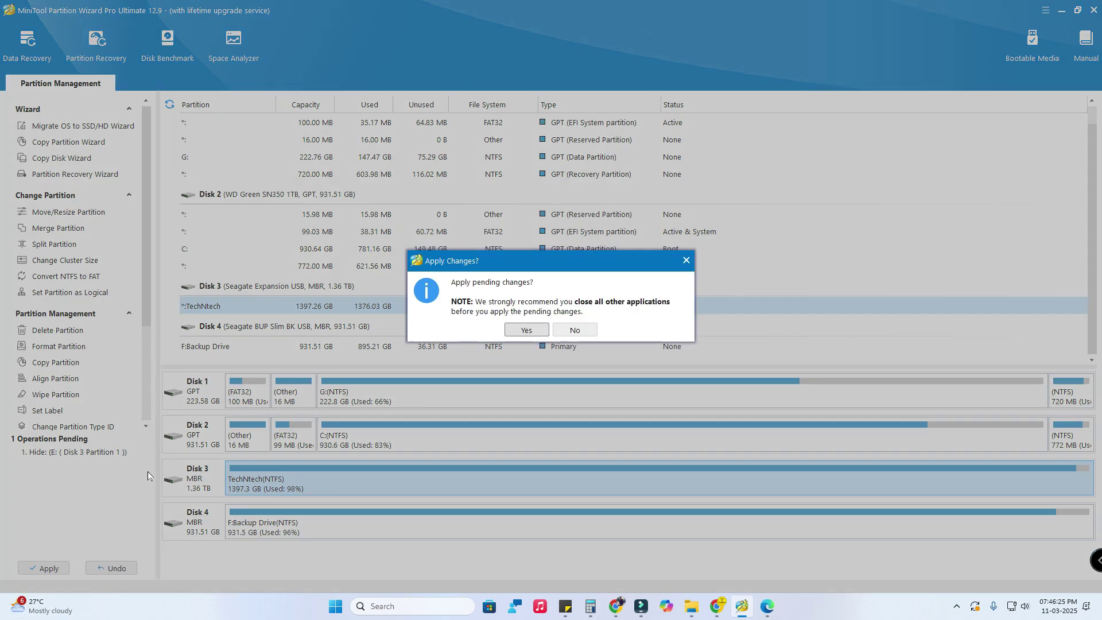
{"action": "left_click", "coordinate": [527, 330]}
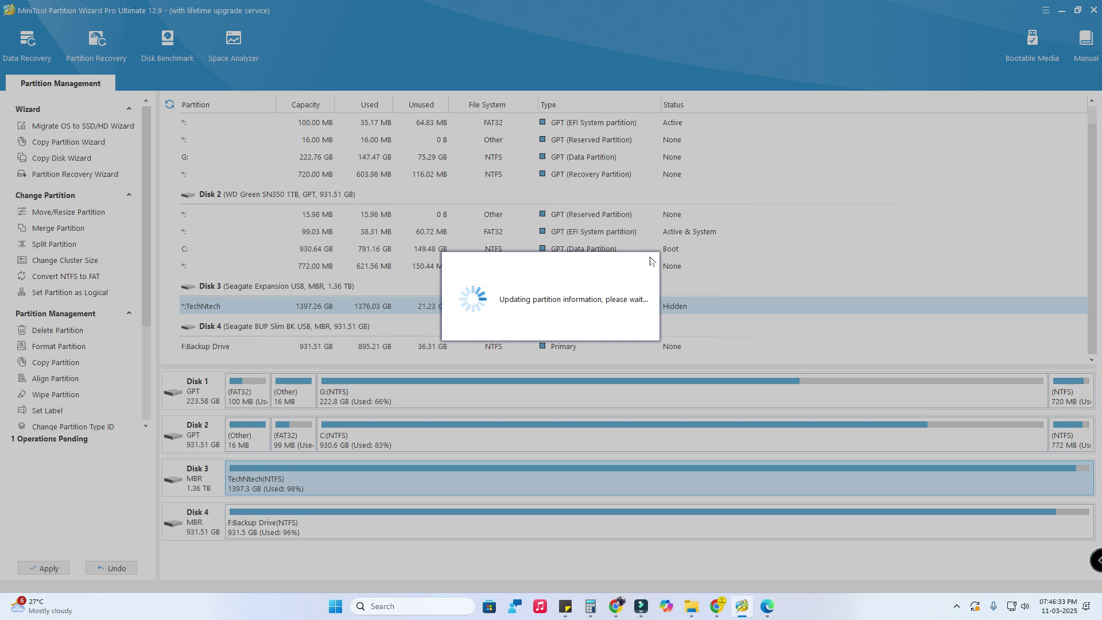
{"action": "left_click", "coordinate": [551, 319]}
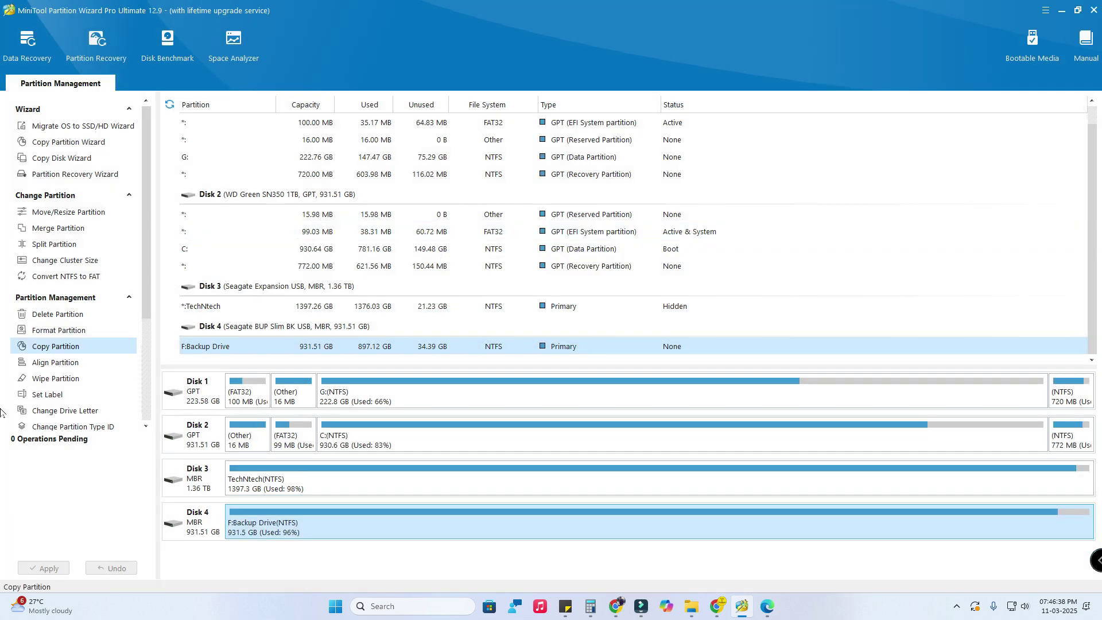
Check the TechNtech partition's status, then switch to File Explorer and refresh the drive list in This PC.
{"action": "left_click", "coordinate": [210, 312]}
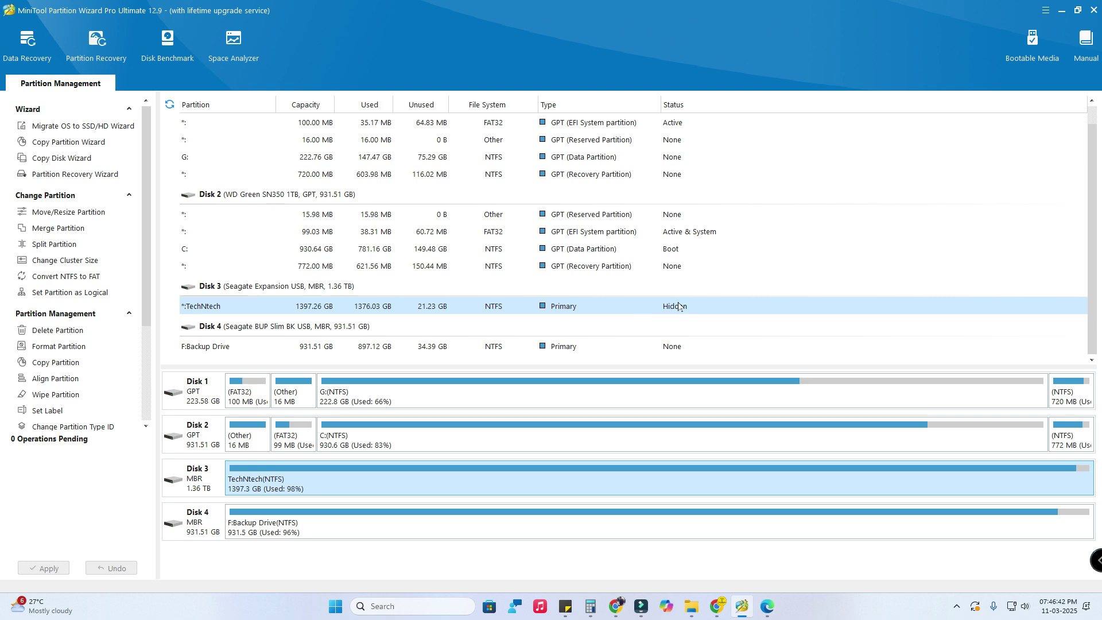
{"action": "left_click", "coordinate": [691, 608]}
{"action": "right_click", "coordinate": [519, 274]}
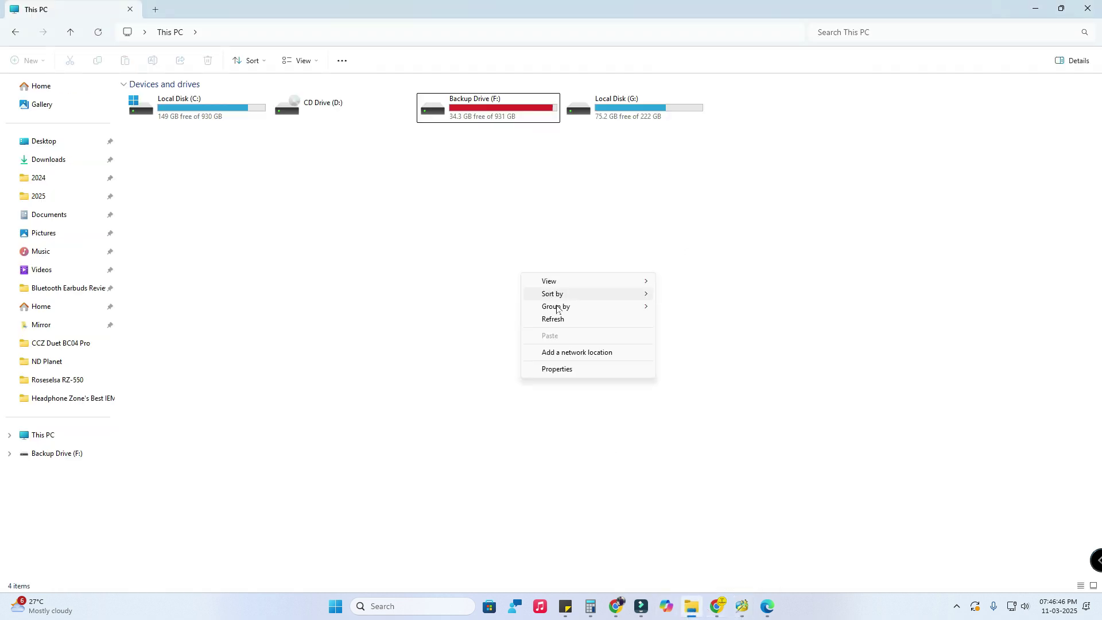
{"action": "left_click", "coordinate": [555, 319]}
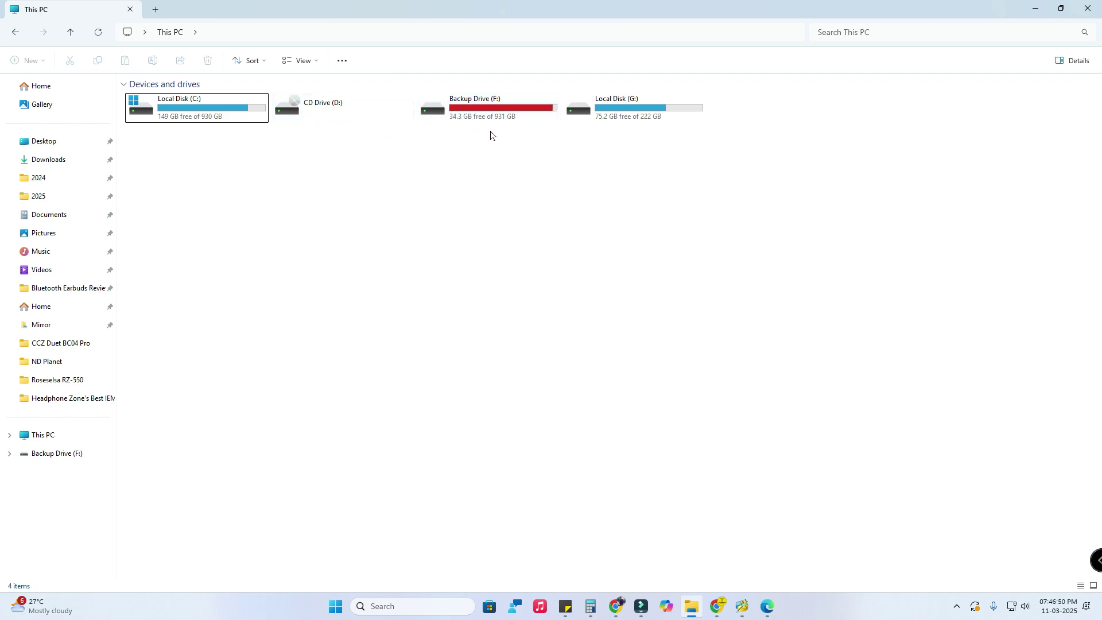
Switch to MiniTool Partition Wizard and queue an Unhide Partition operation for TechNtech on Disk 3 with drive letter E:.
{"action": "key", "text": "alt+Tab"}
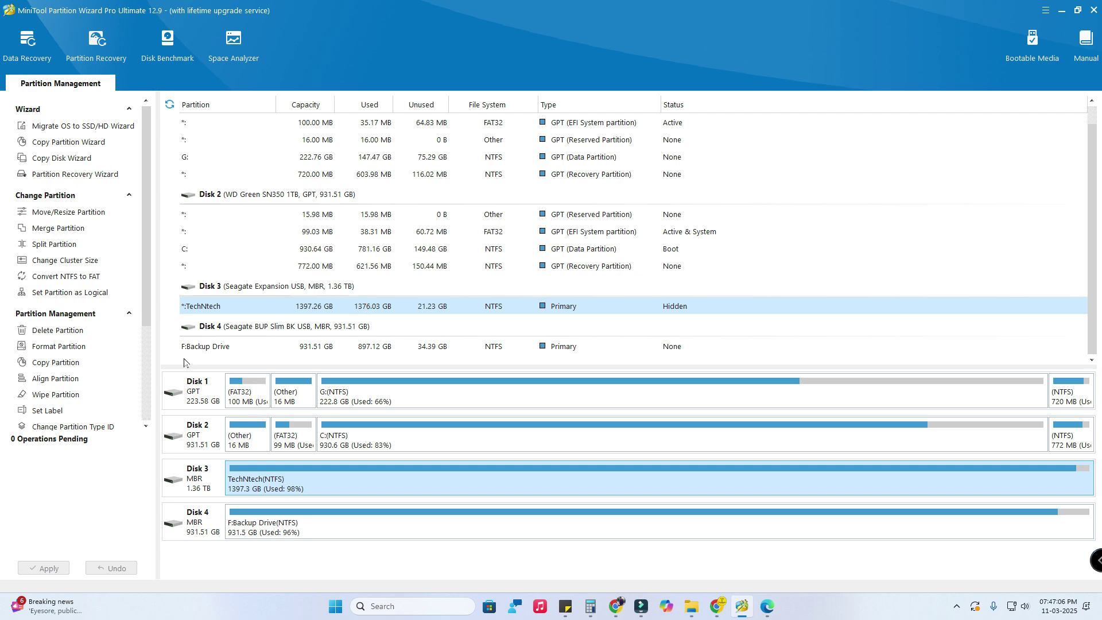
{"action": "scroll", "coordinate": [69, 321], "scroll_direction": "down", "scroll_amount": 3}
{"action": "left_click", "coordinate": [69, 316]}
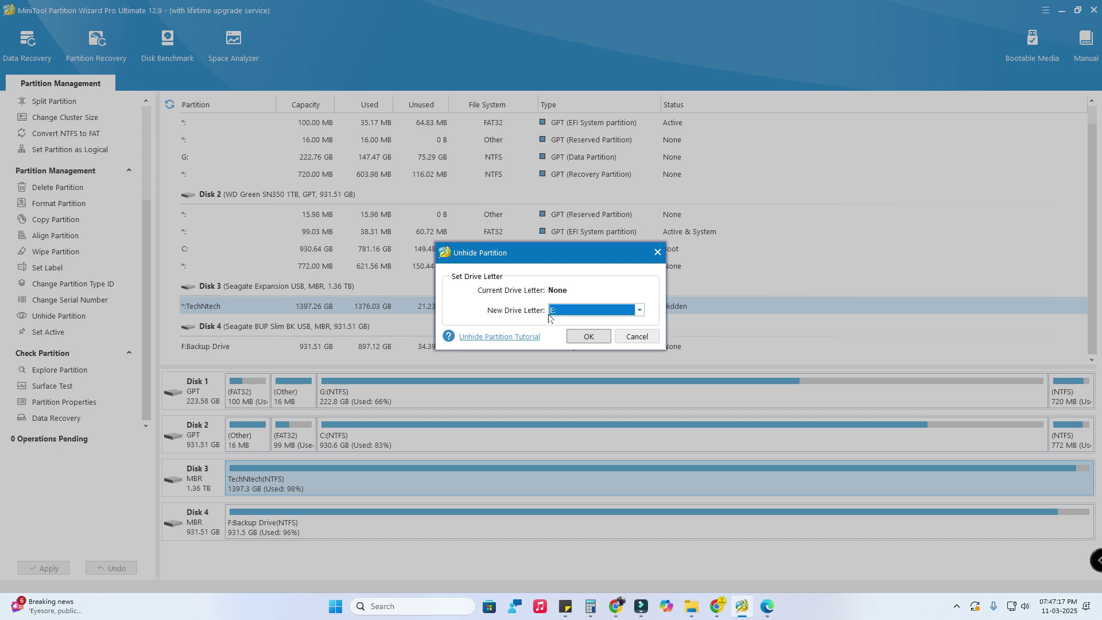
{"action": "left_click", "coordinate": [599, 342]}
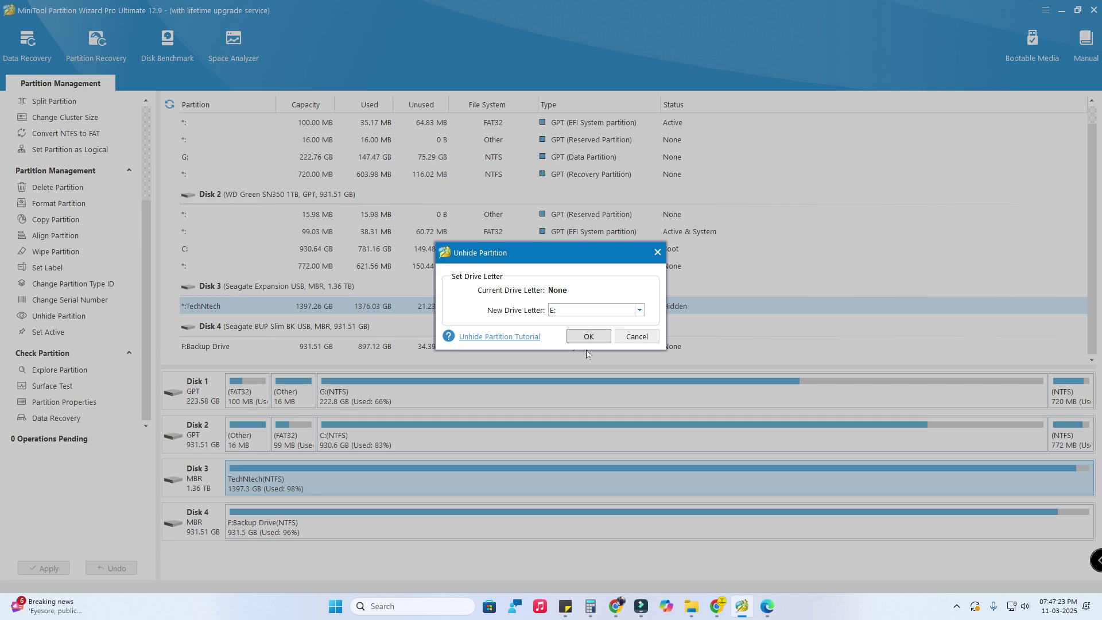
{"action": "left_click", "coordinate": [594, 338]}
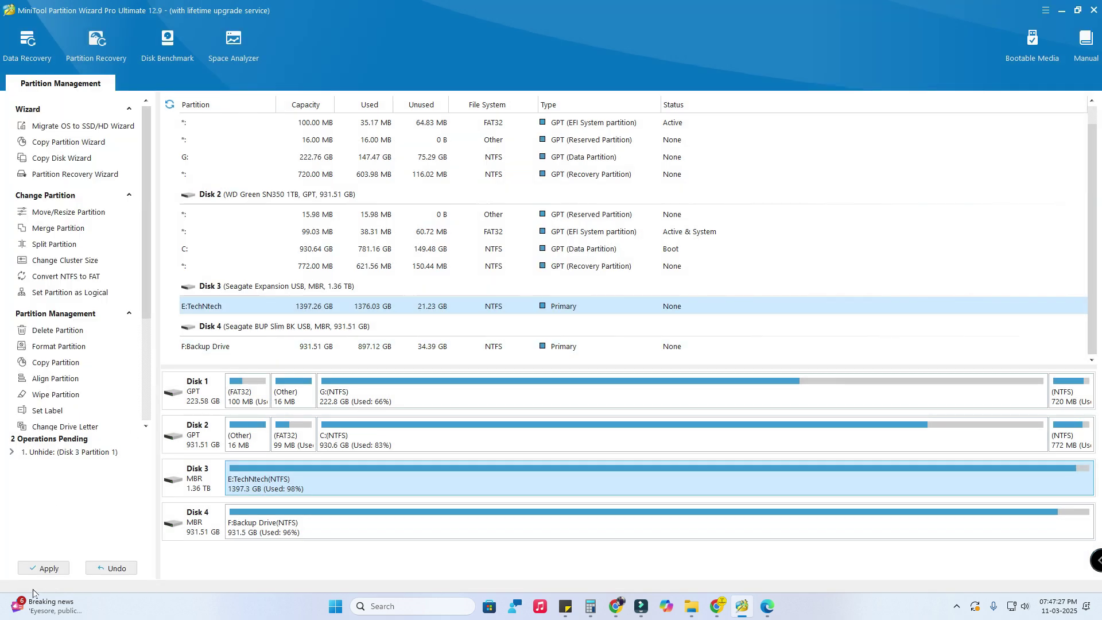
Apply the pending unhide operation on Disk 3's partition and dismiss the completion notice.
{"action": "left_click", "coordinate": [44, 569]}
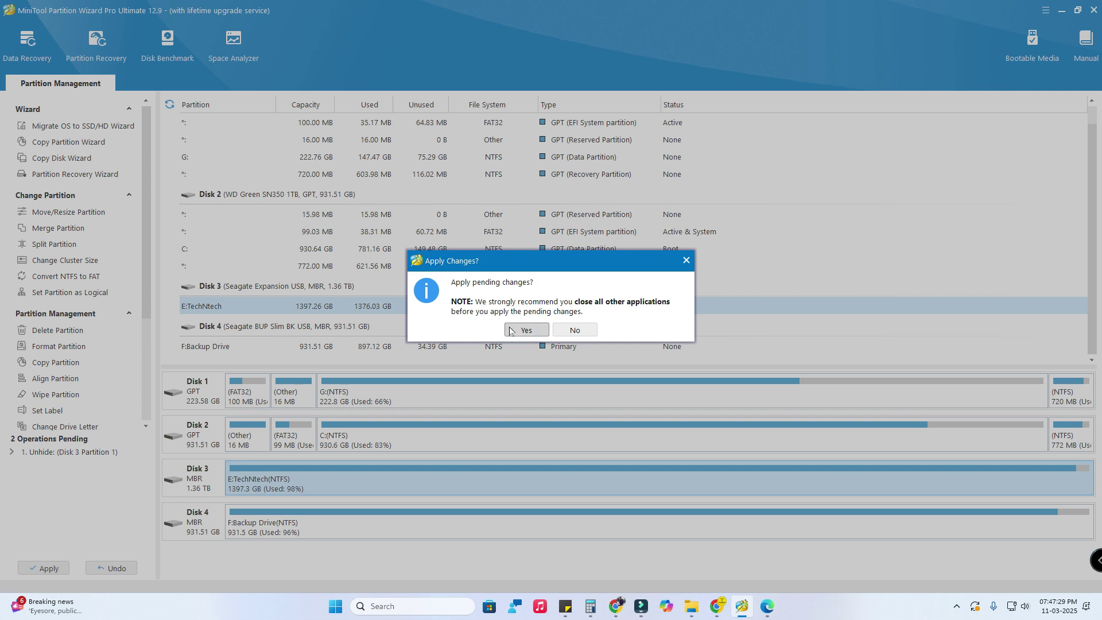
{"action": "left_click", "coordinate": [511, 332]}
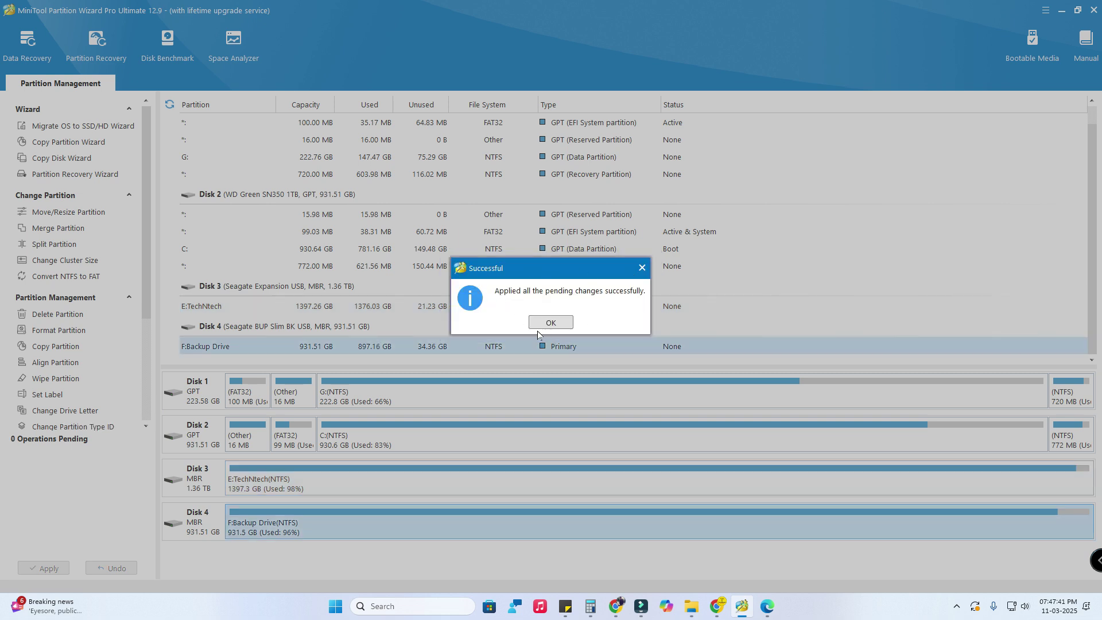
{"action": "left_click", "coordinate": [550, 323]}
Switch to File Explorer, check the contents of the TechNtech (E:) drive and return to This PC.
{"action": "left_click", "coordinate": [692, 606]}
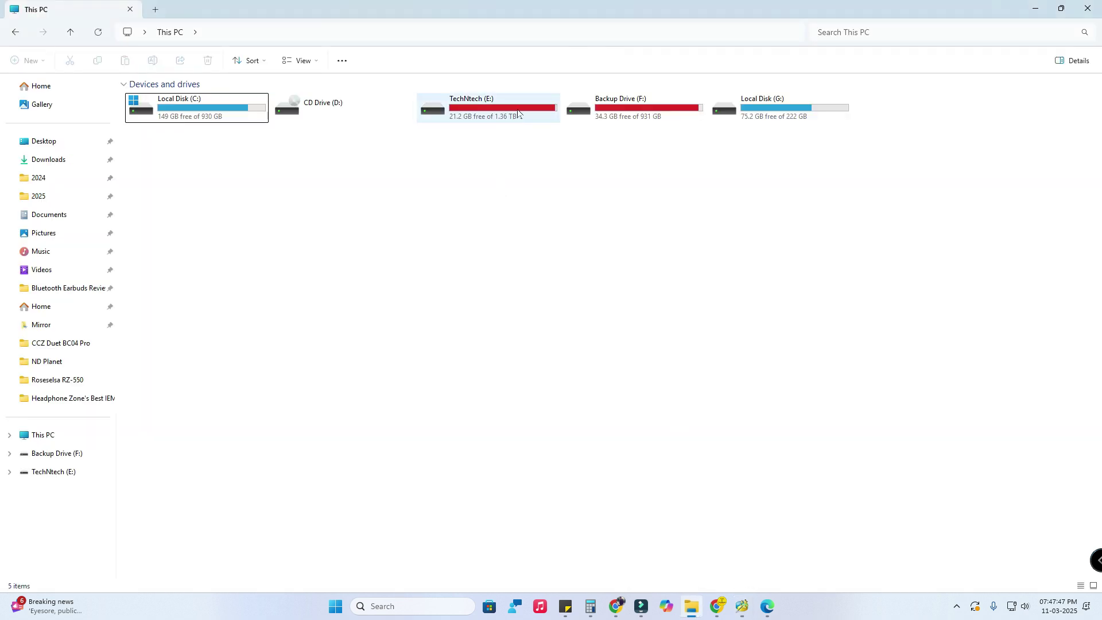
{"action": "double_click", "coordinate": [493, 117]}
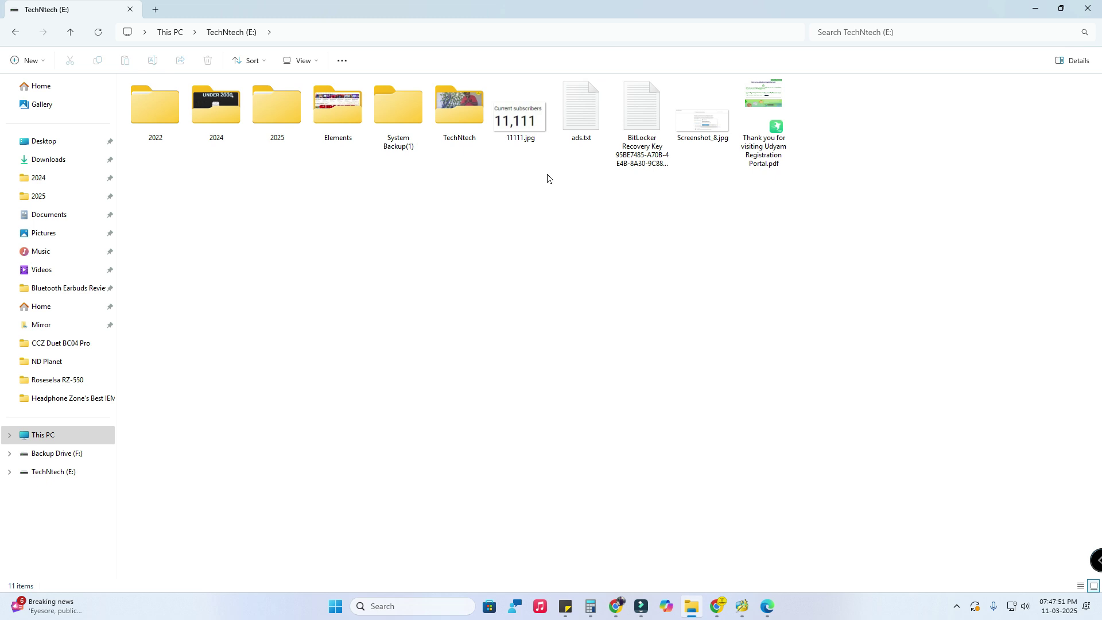
{"action": "left_click", "coordinate": [70, 35]}
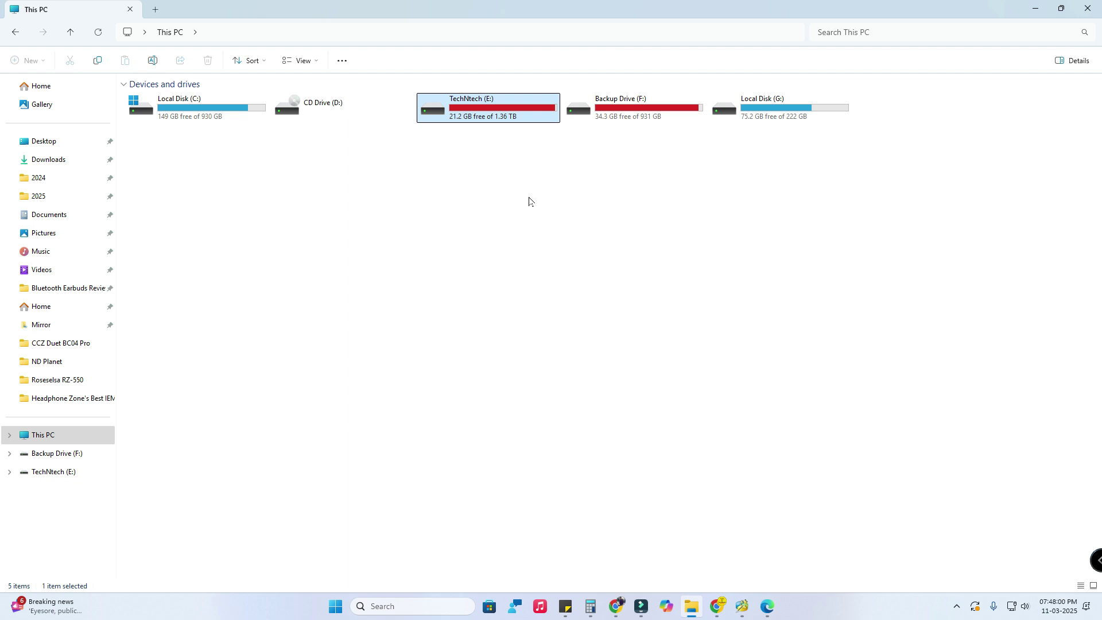
Switch to MiniTool Partition Wizard and review the partition management operations offered for Backup Drive on Disk 4.
{"action": "key", "text": "alt+Tab"}
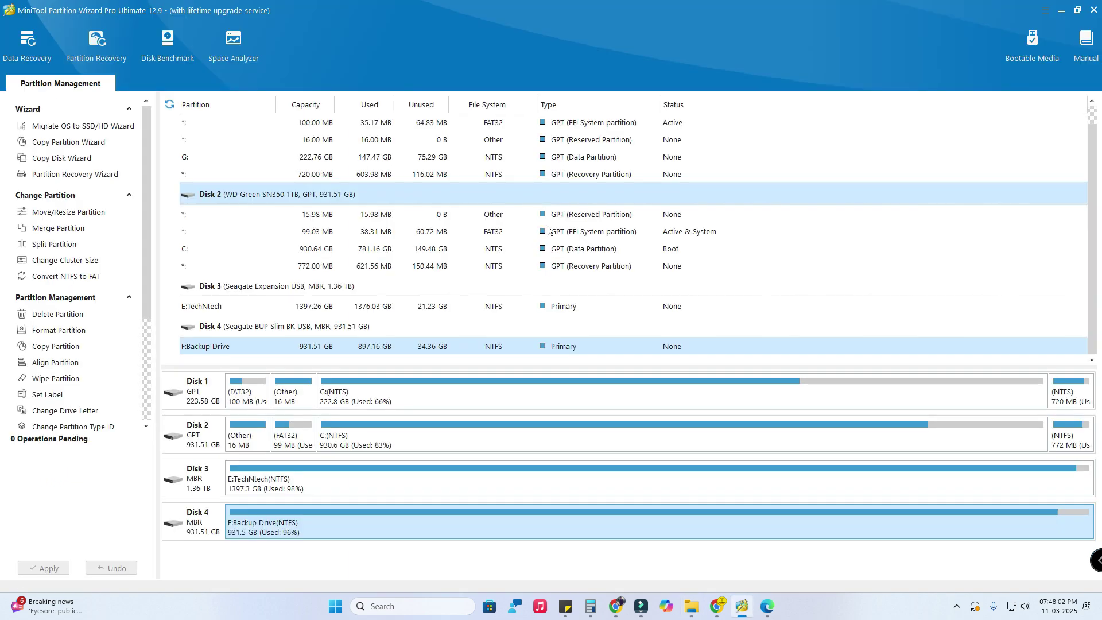
{"action": "scroll", "coordinate": [72, 384], "scroll_direction": "down", "scroll_amount": 3}
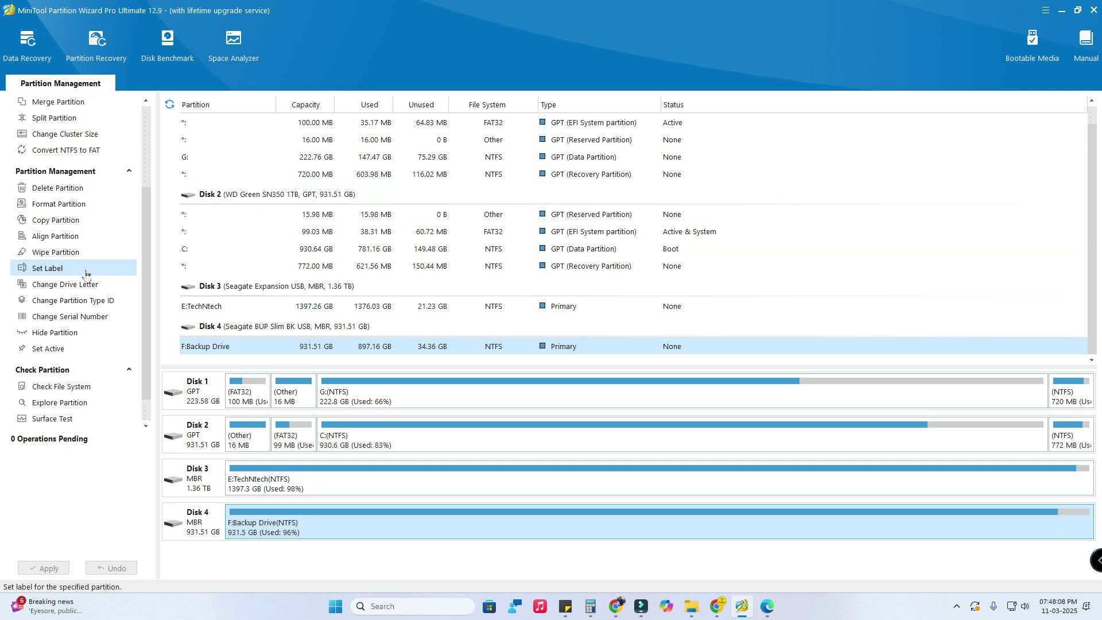
{"action": "scroll", "coordinate": [63, 408], "scroll_direction": "down", "scroll_amount": 1}
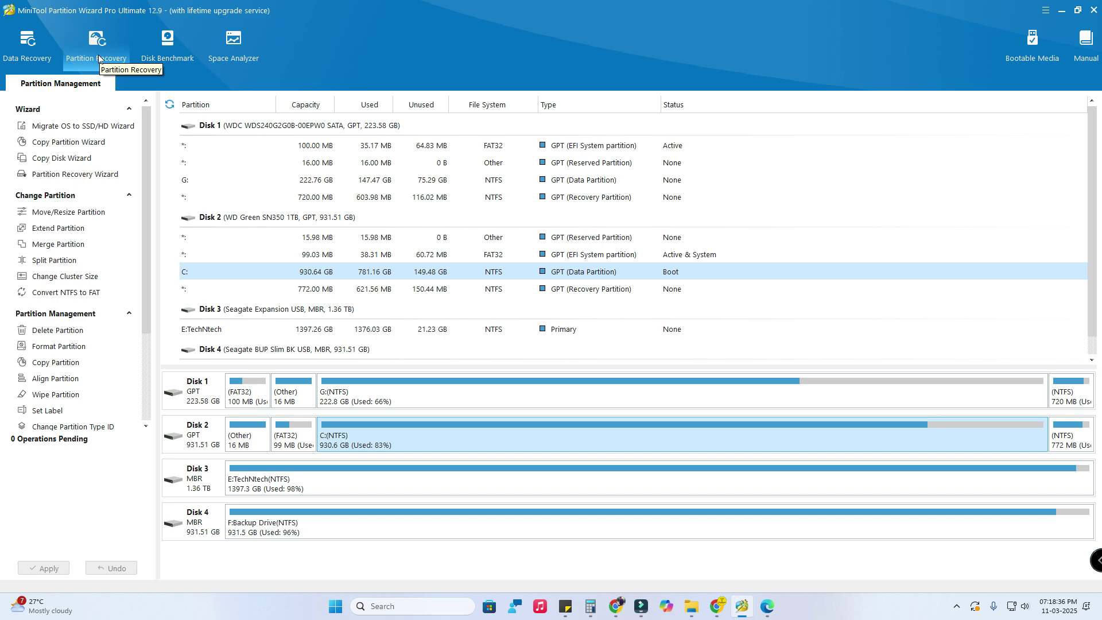
Open the Partition Recovery wizard and examine the partition layouts of the listed disks, ending with Disk 1 selected.
{"action": "left_click", "coordinate": [98, 57]}
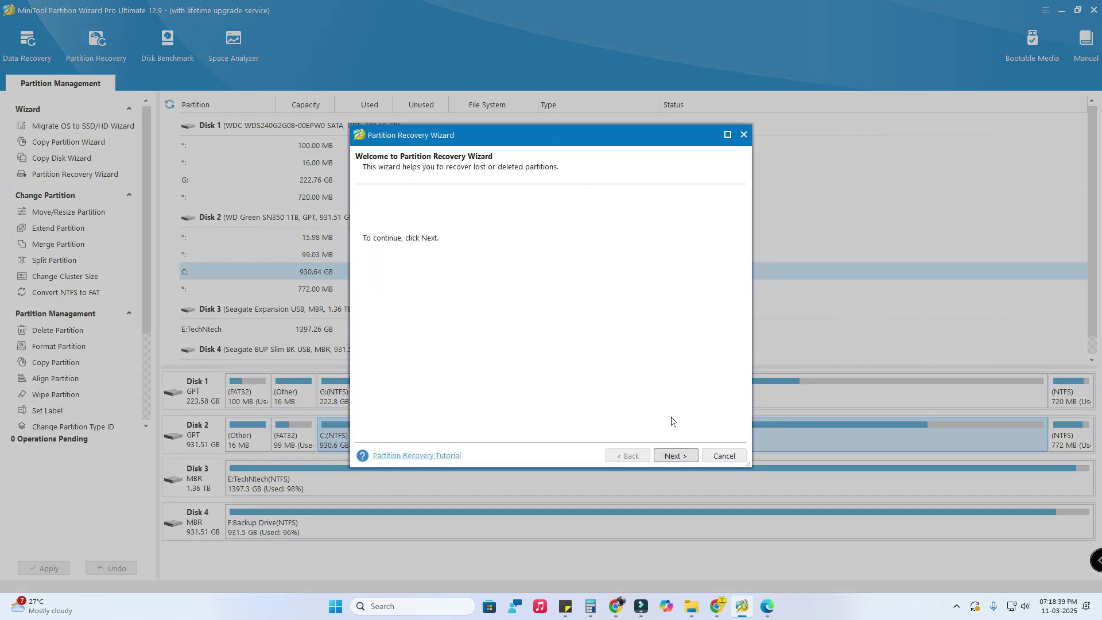
{"action": "left_click", "coordinate": [684, 456]}
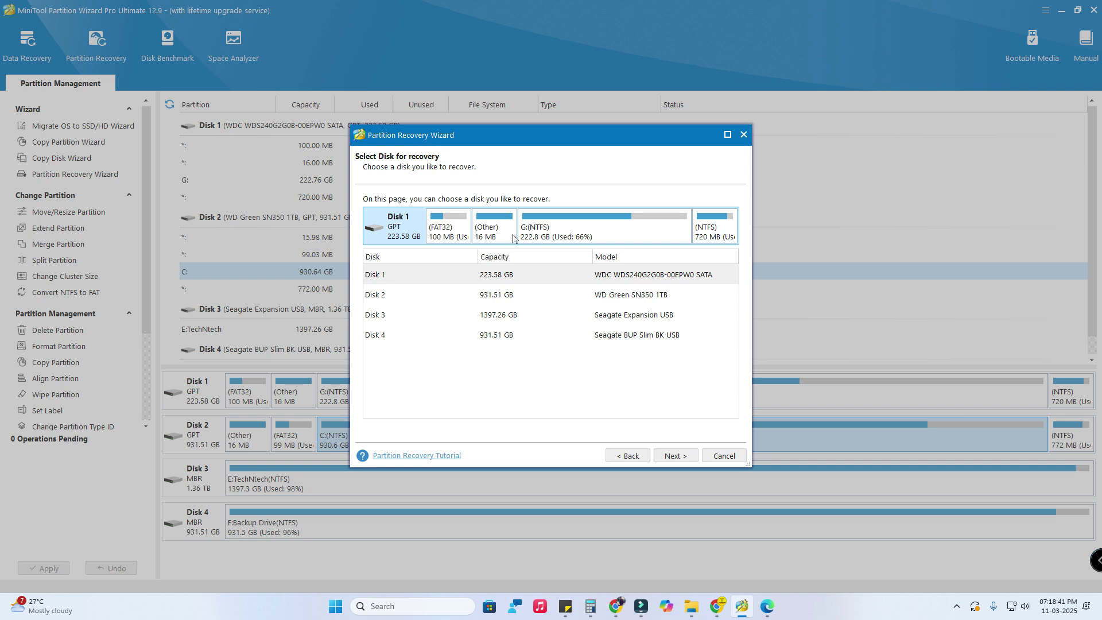
{"action": "left_click", "coordinate": [420, 294]}
{"action": "left_click", "coordinate": [433, 314]}
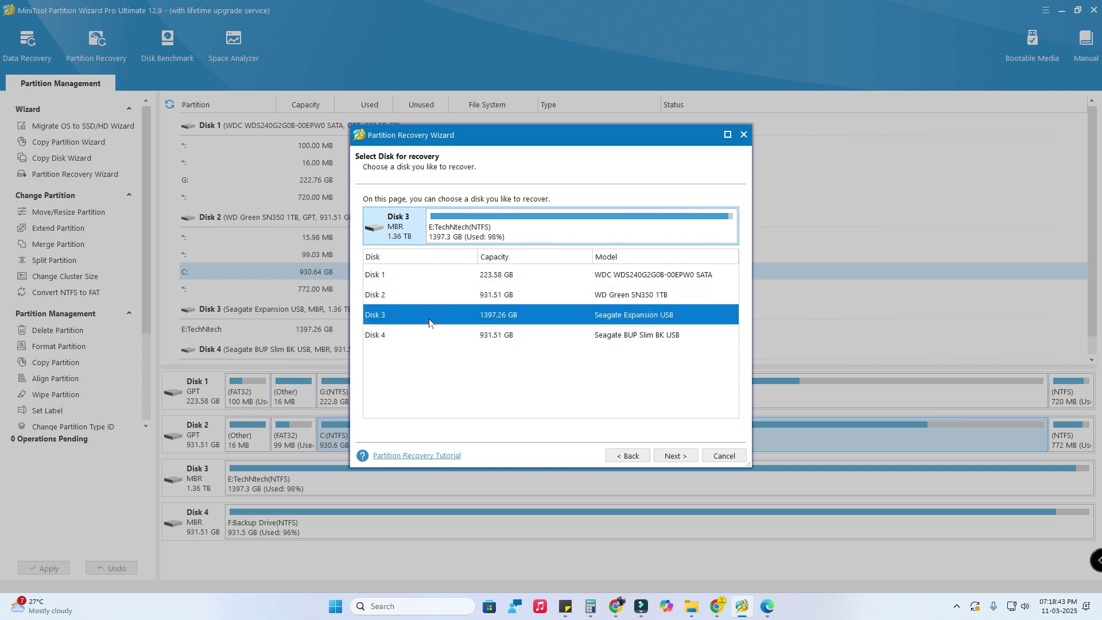
{"action": "left_click", "coordinate": [416, 340]}
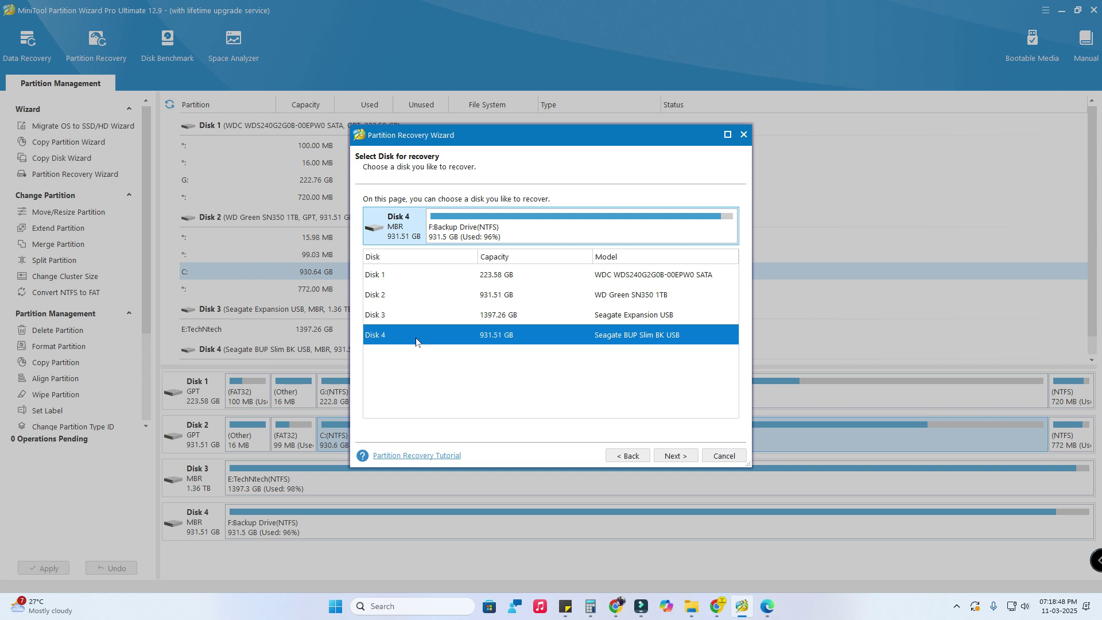
{"action": "left_click", "coordinate": [473, 273]}
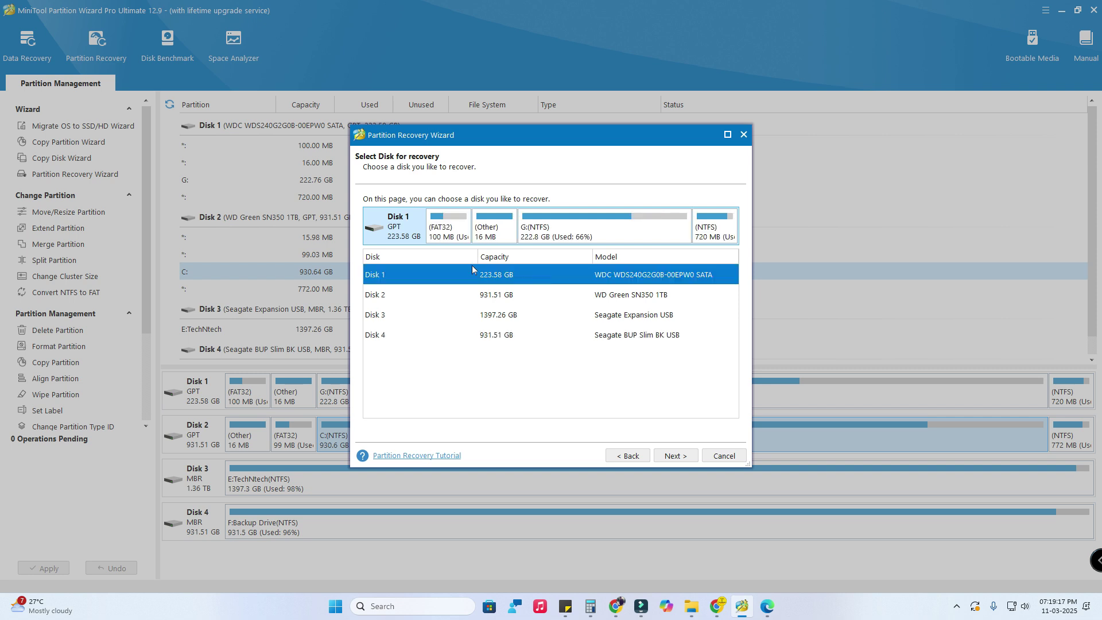
Compare the Specified Range and Full Disk scanning options for Disk 1 and close the wizard without scanning.
{"action": "left_click", "coordinate": [673, 458]}
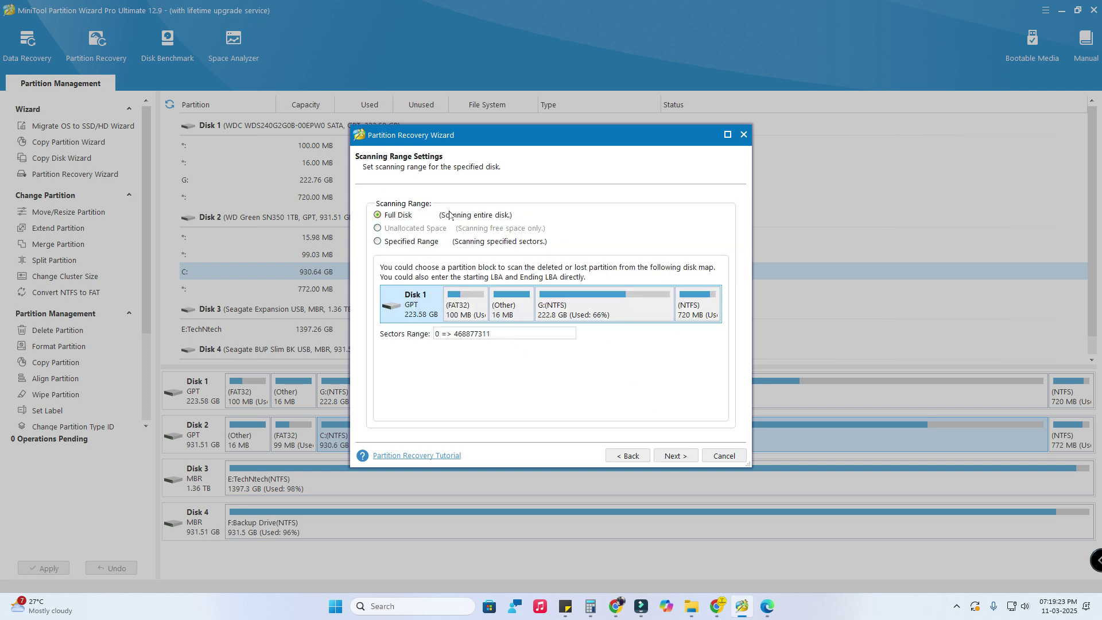
{"action": "left_click", "coordinate": [394, 244]}
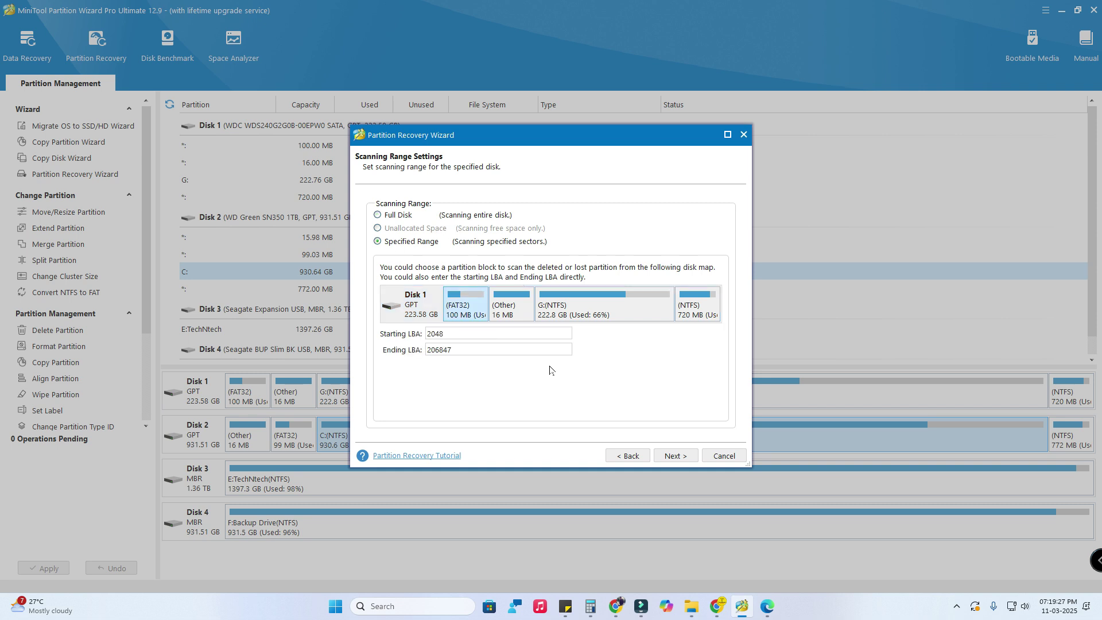
{"action": "left_click", "coordinate": [402, 216]}
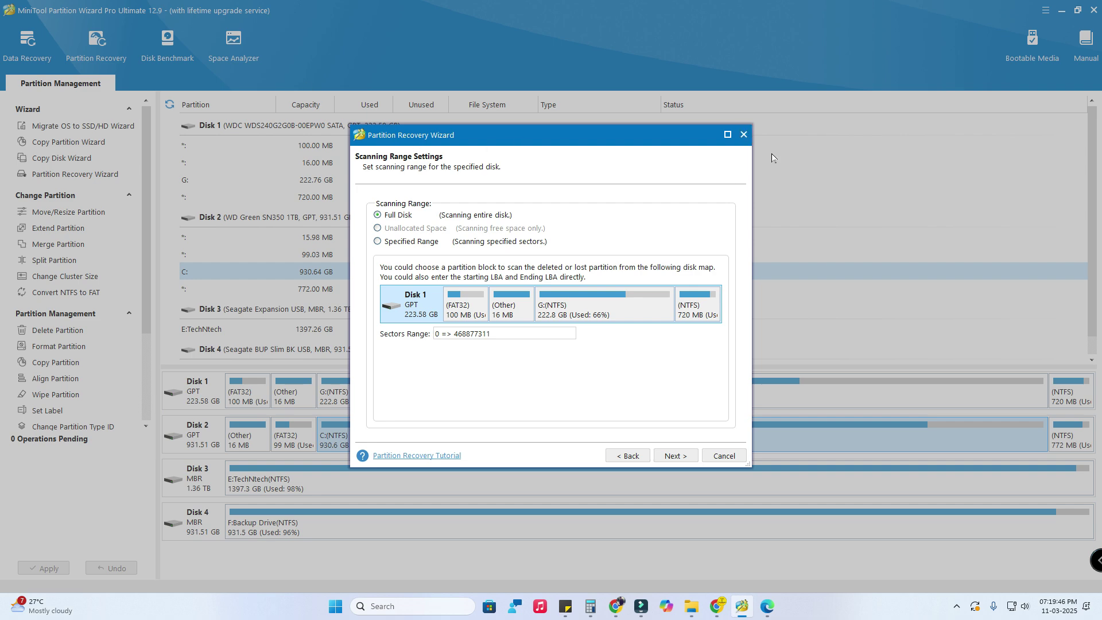
{"action": "left_click", "coordinate": [743, 134]}
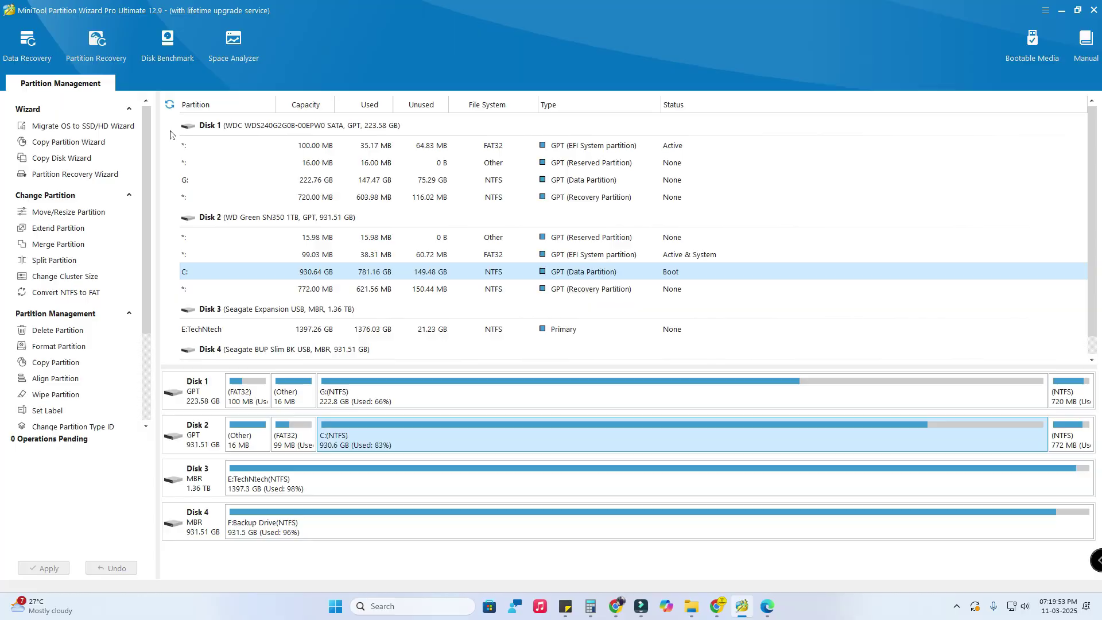
Open Data Recovery and review its logical drives, physical devices and specific recovery locations.
{"action": "left_click", "coordinate": [38, 57]}
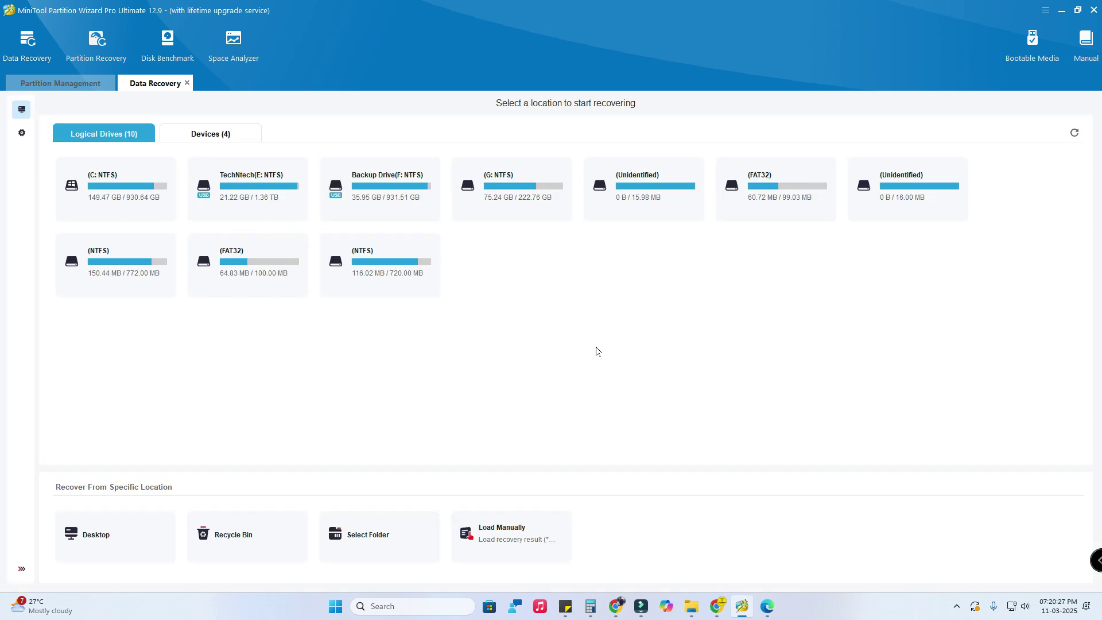
{"action": "left_click", "coordinate": [226, 136]}
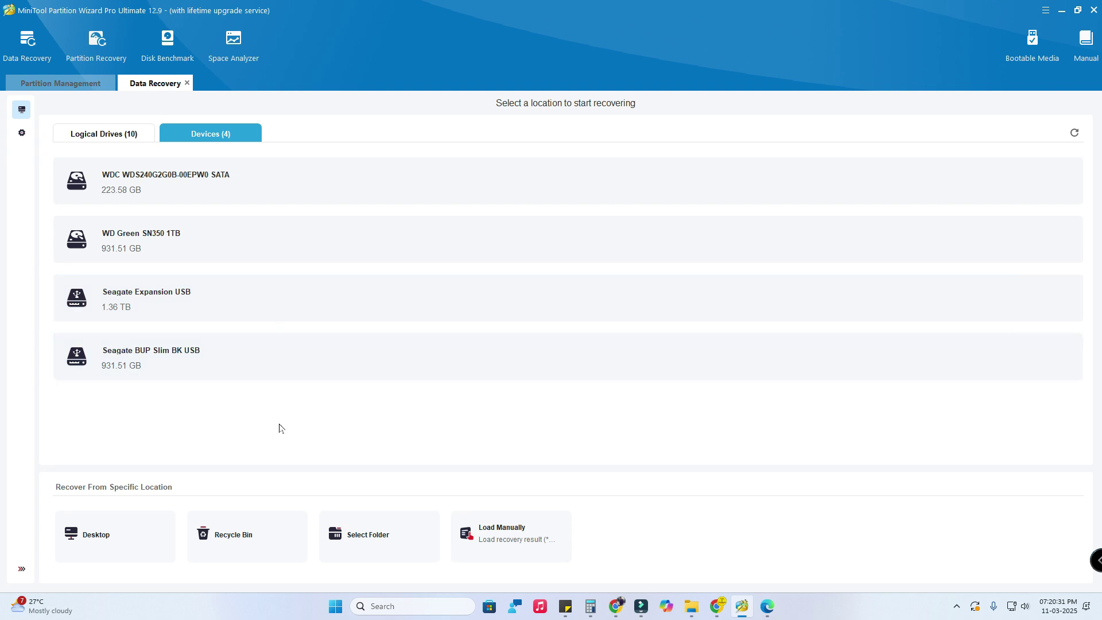
{"action": "left_click", "coordinate": [115, 137]}
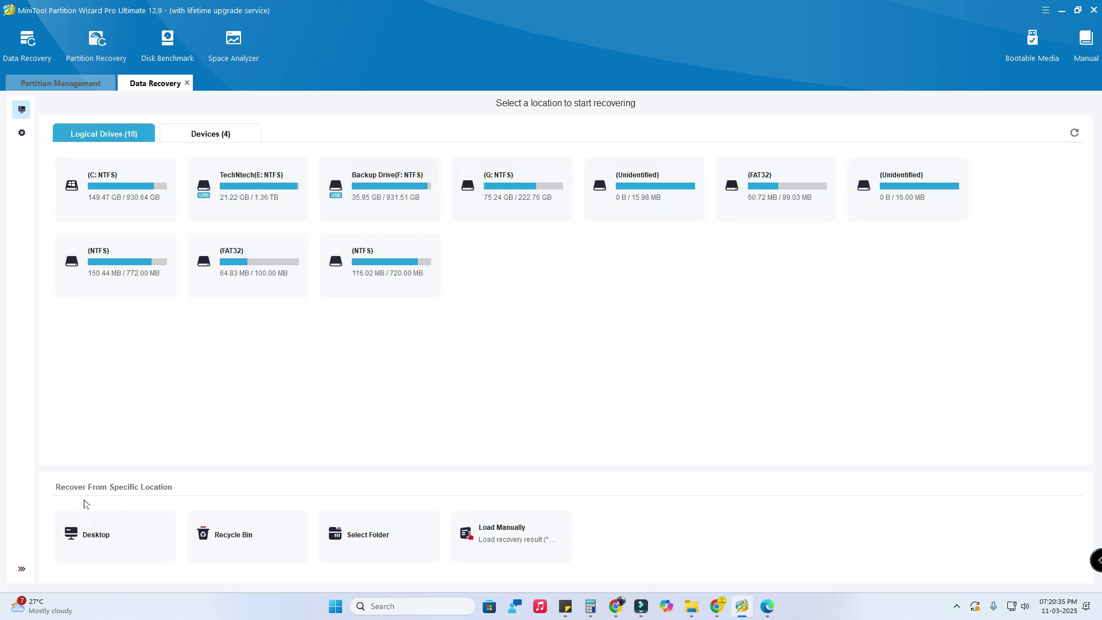
{"action": "mouse_move", "coordinate": [160, 531]}
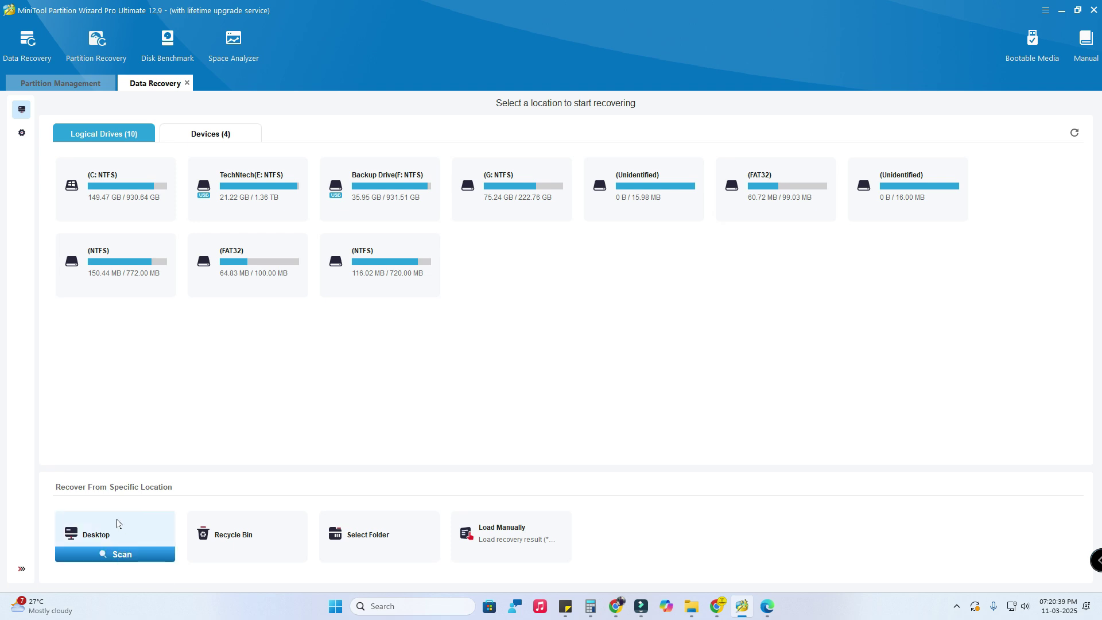
Start a data recovery scan of the 2024 folder on Backup Drive (F:).
{"action": "mouse_move", "coordinate": [369, 558]}
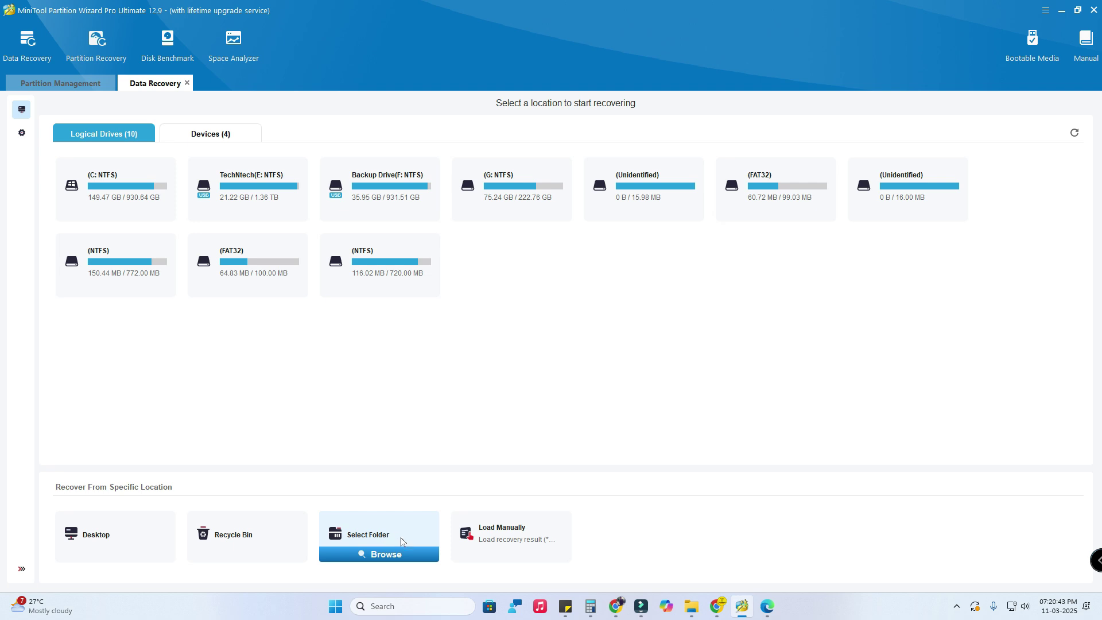
{"action": "left_click", "coordinate": [388, 555]}
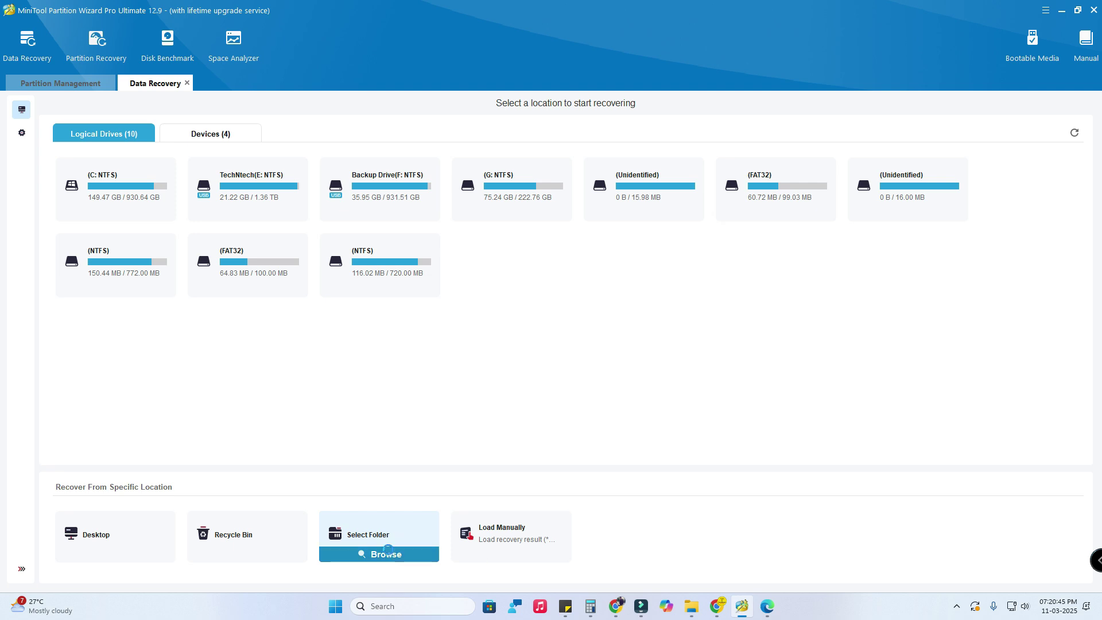
{"action": "scroll", "coordinate": [178, 166], "scroll_direction": "down", "scroll_amount": 3}
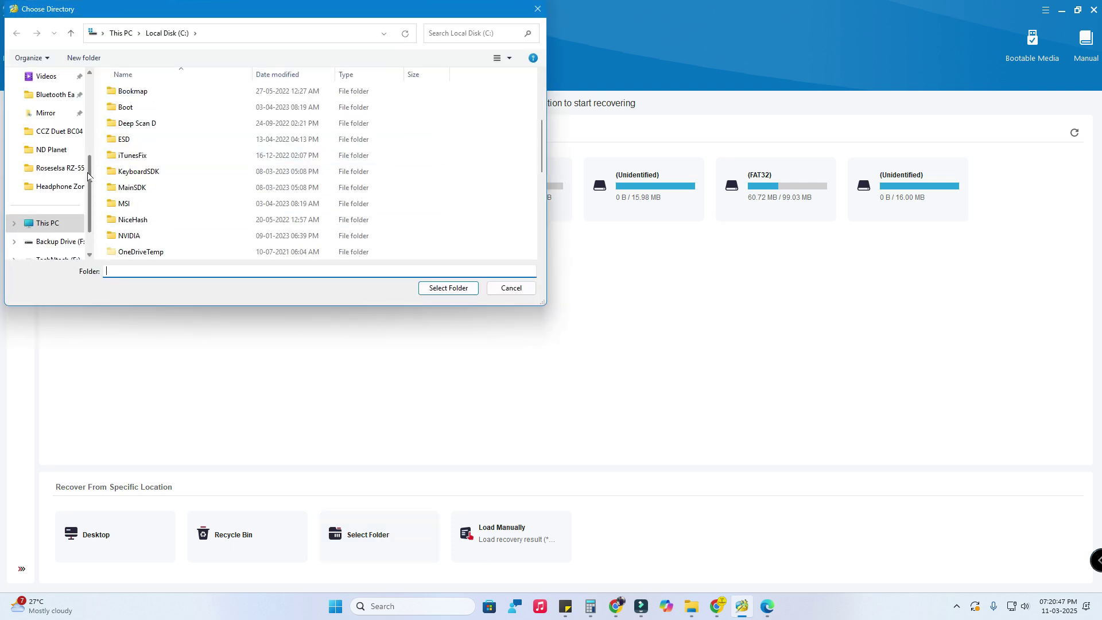
{"action": "scroll", "coordinate": [71, 211], "scroll_direction": "down", "scroll_amount": 1}
{"action": "left_click", "coordinate": [70, 208]}
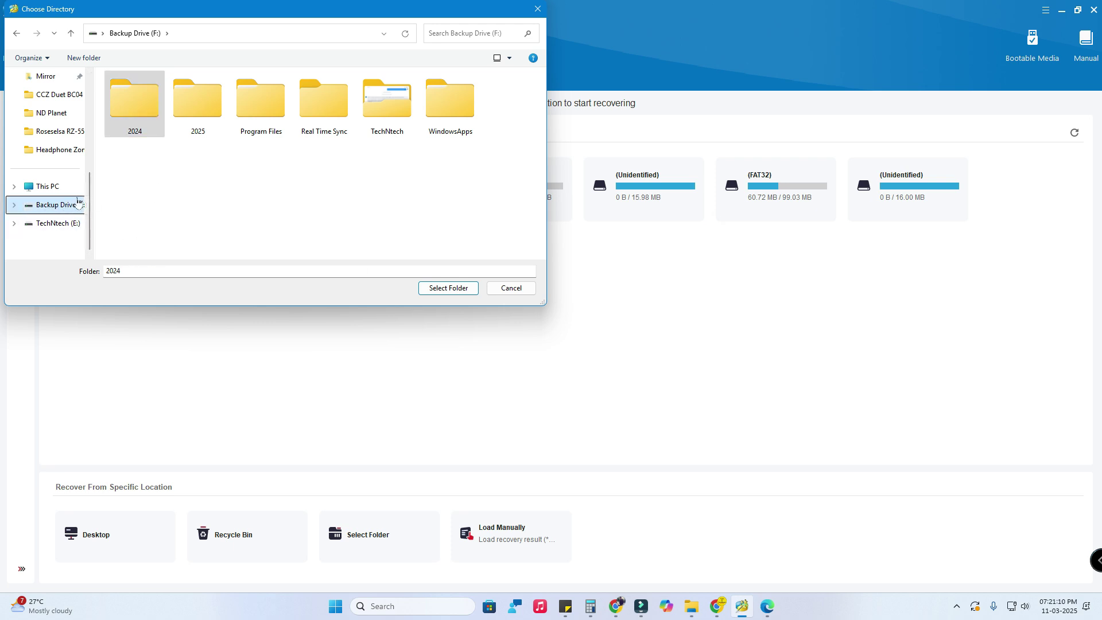
{"action": "left_click", "coordinate": [144, 120]}
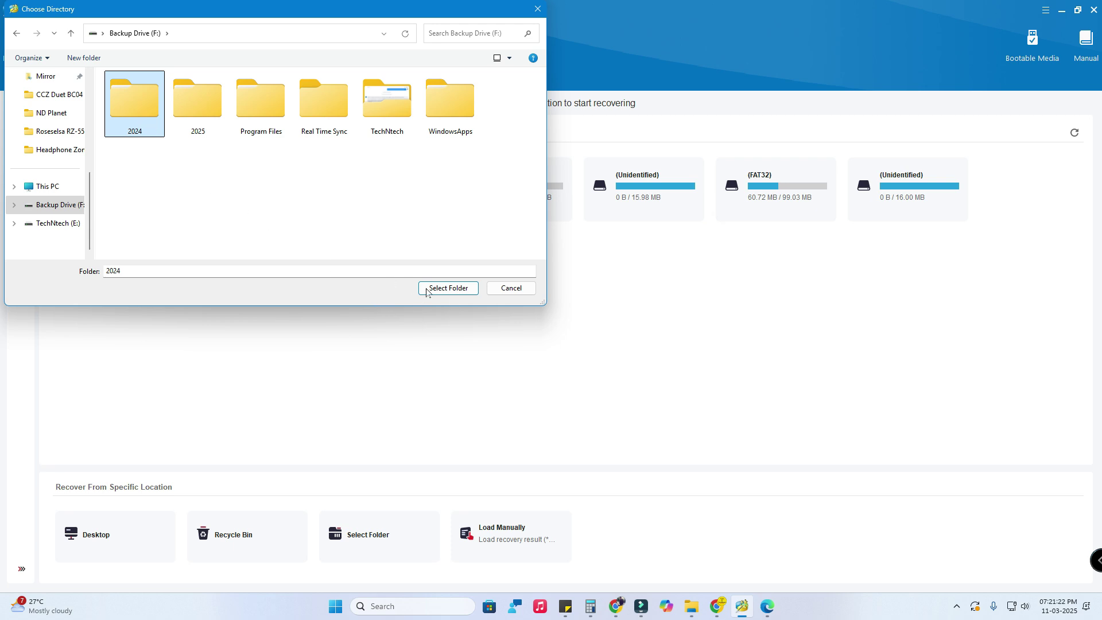
{"action": "left_click", "coordinate": [448, 288]}
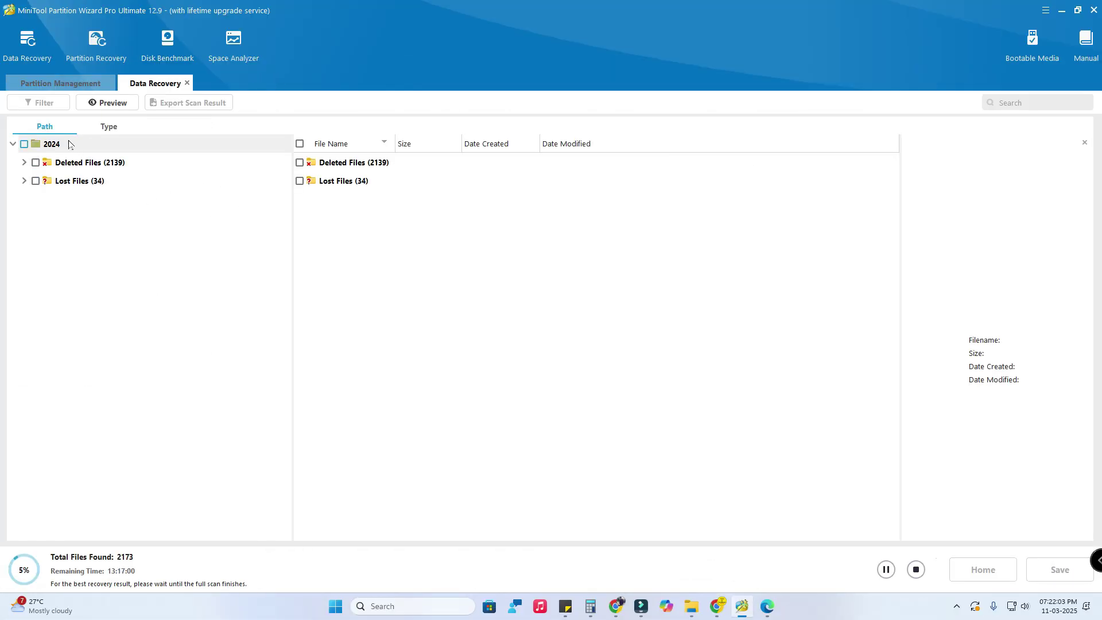
View the scan's Deleted Files, and switch to File Explorer to check the 2024 folder on Backup Drive (F:) for comparison.
{"action": "left_click", "coordinate": [95, 165]}
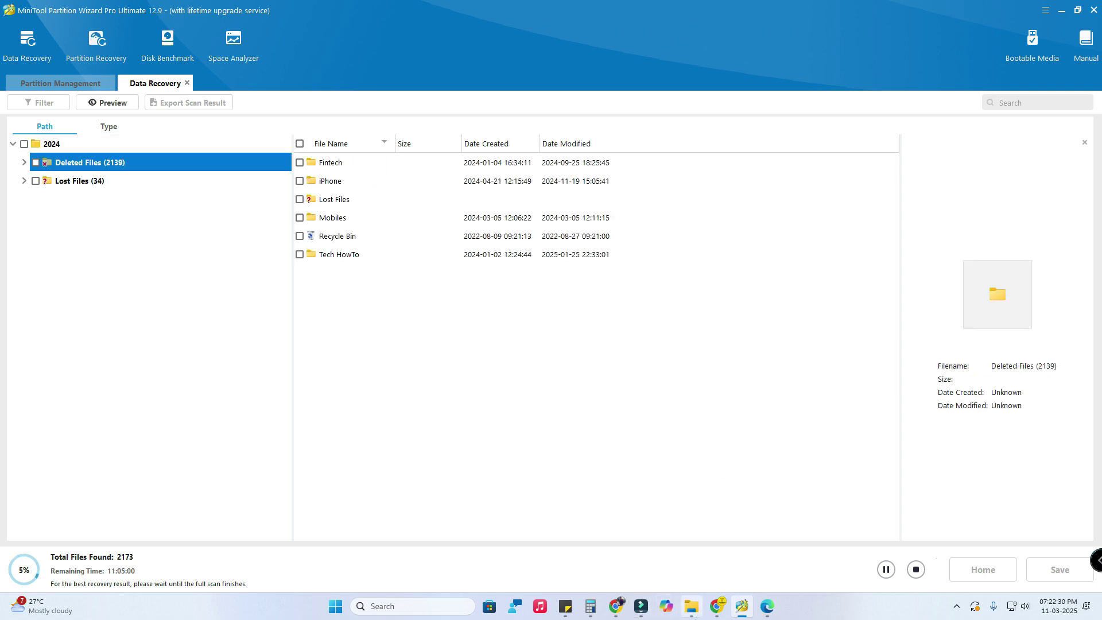
{"action": "left_click", "coordinate": [692, 609]}
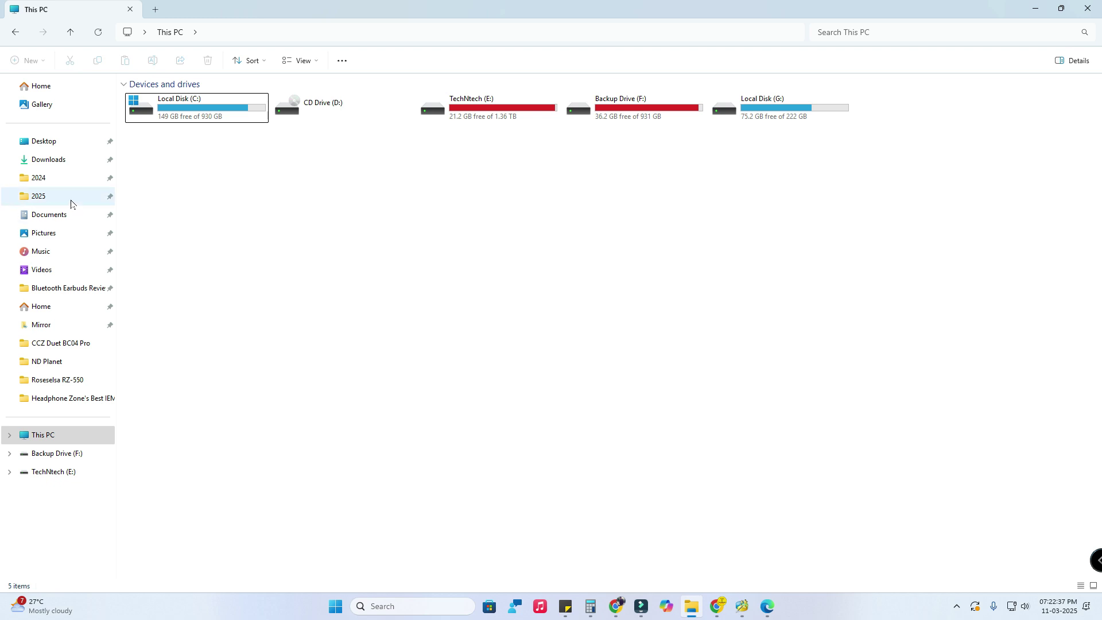
{"action": "left_click", "coordinate": [67, 459]}
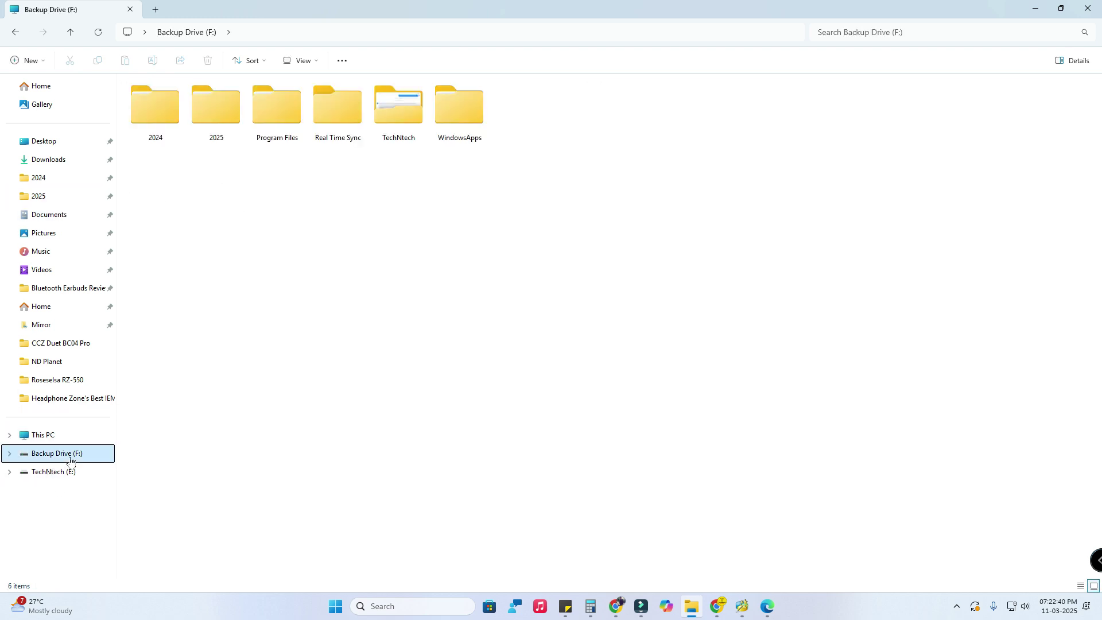
{"action": "left_click", "coordinate": [154, 132]}
{"action": "key", "text": "ctrl+shift+6"}
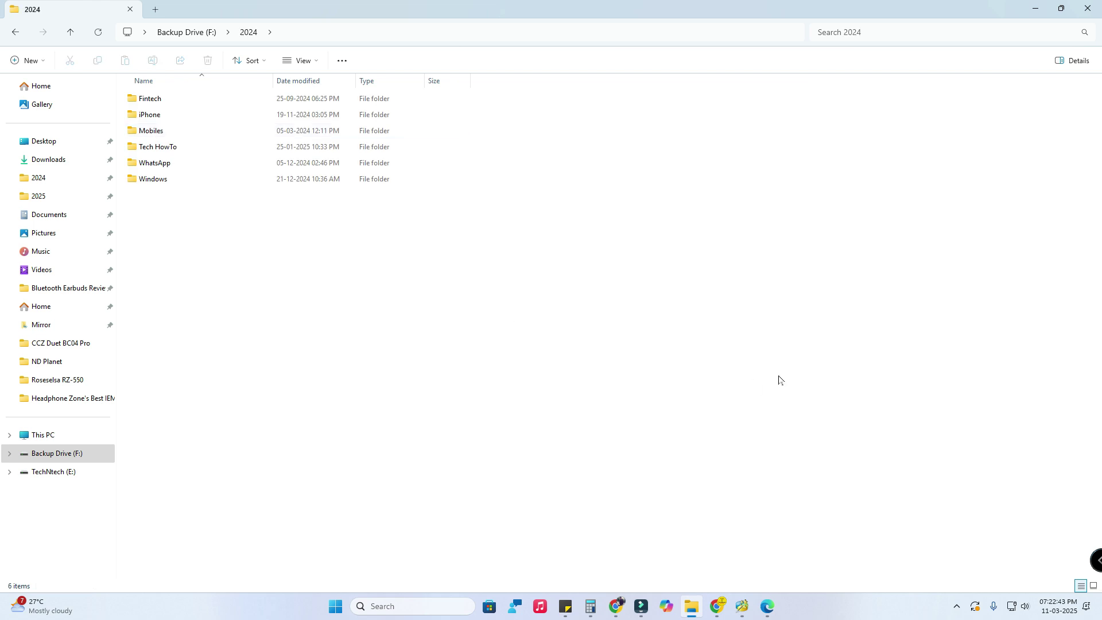
Compare the 2024 folder with the scan's Deleted Files, and open Tech HowTo in the results with the File Name column widened.
{"action": "key", "text": "alt+Tab"}
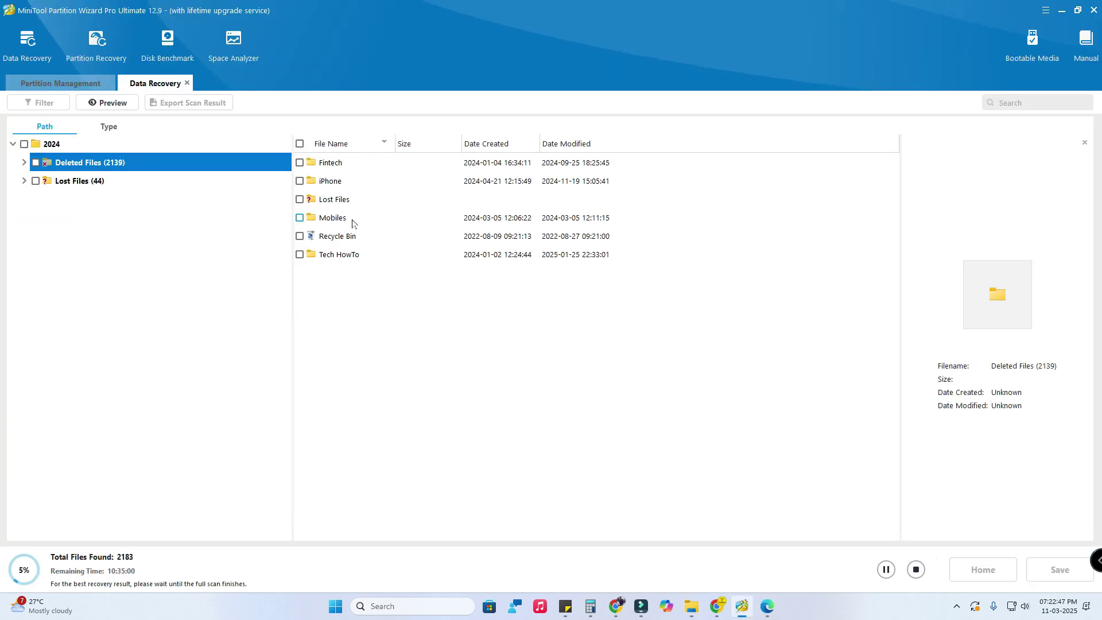
{"action": "key", "text": "alt+Tab"}
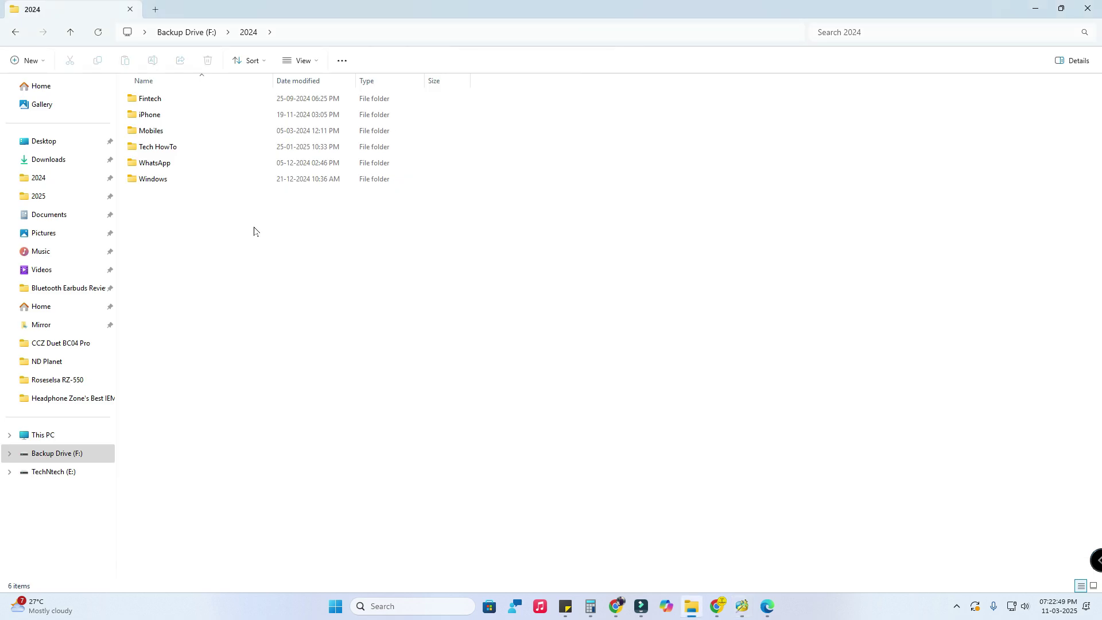
{"action": "key", "text": "alt+Tab"}
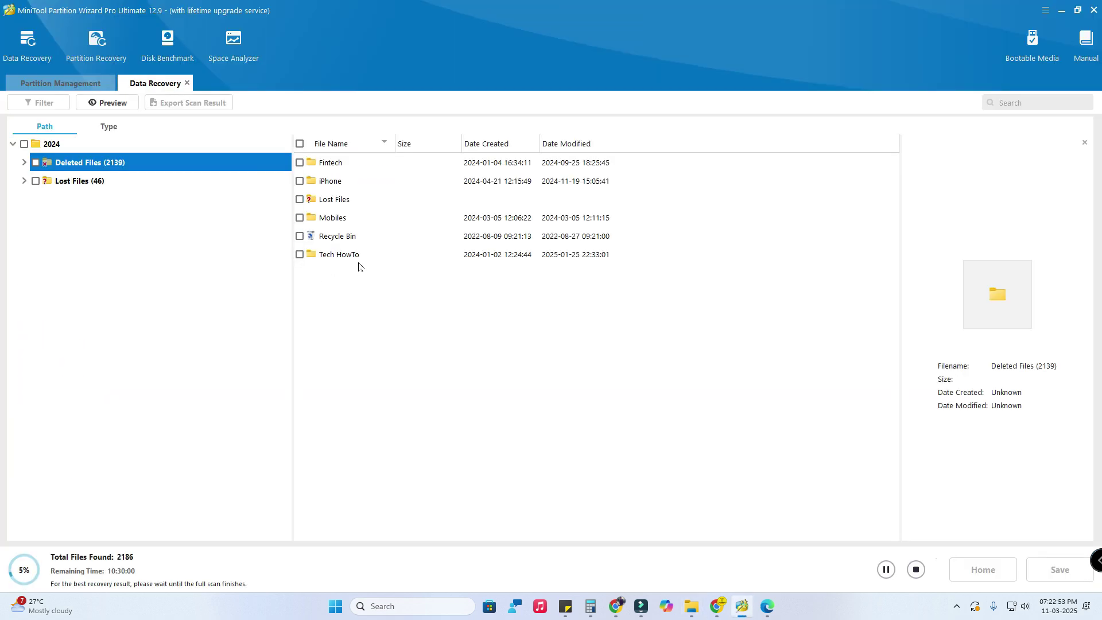
{"action": "double_click", "coordinate": [360, 254]}
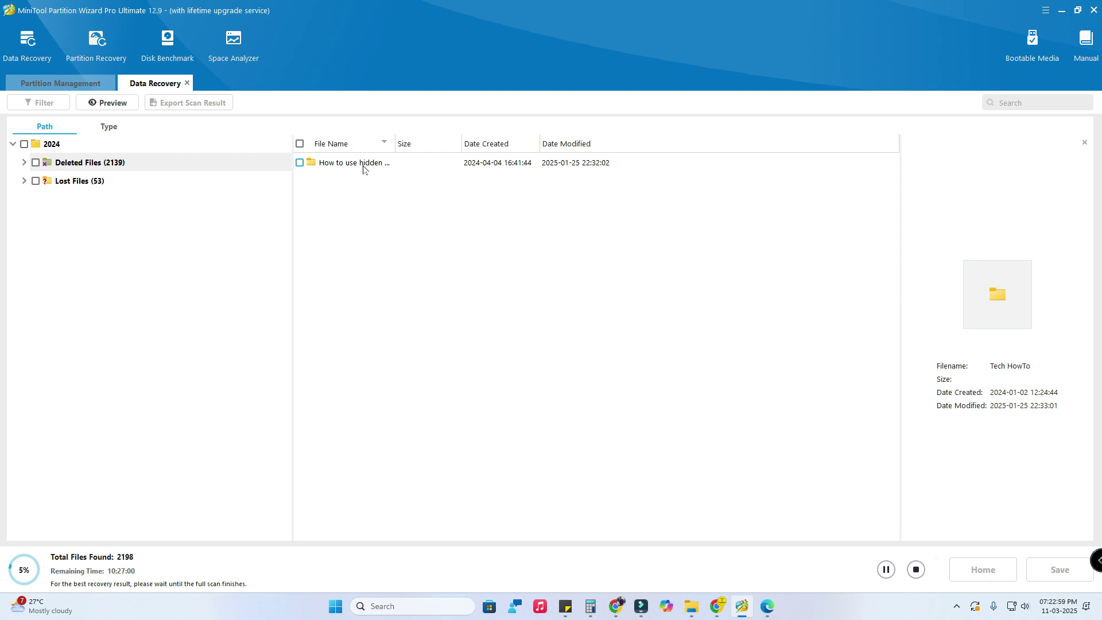
{"action": "left_click", "coordinate": [371, 172]}
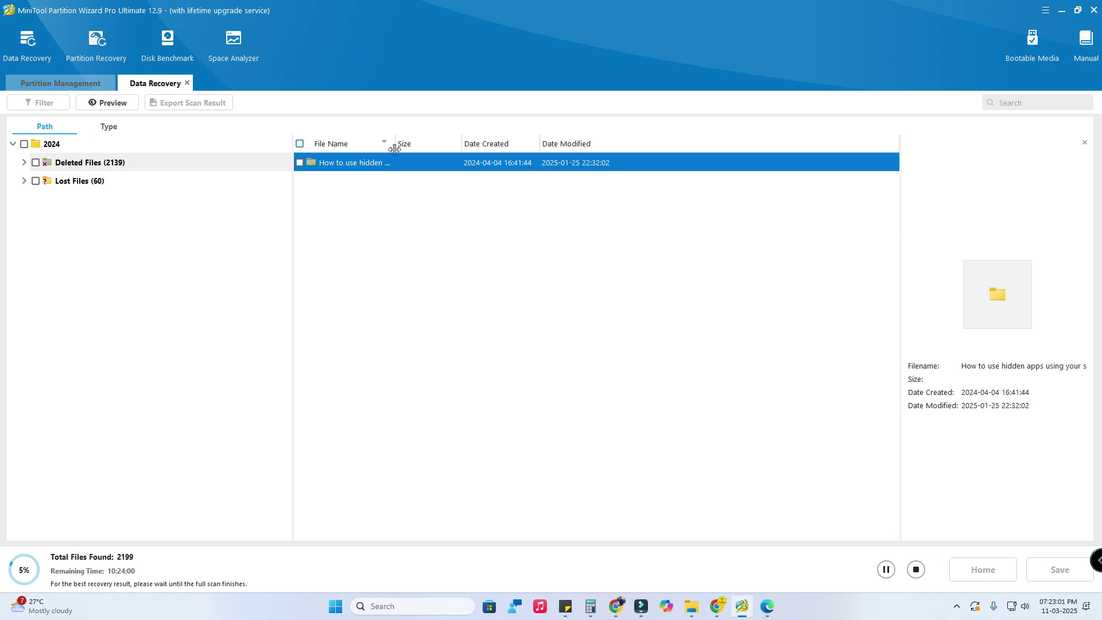
{"action": "left_click_drag", "start_coordinate": [395, 144], "coordinate": [537, 143]}
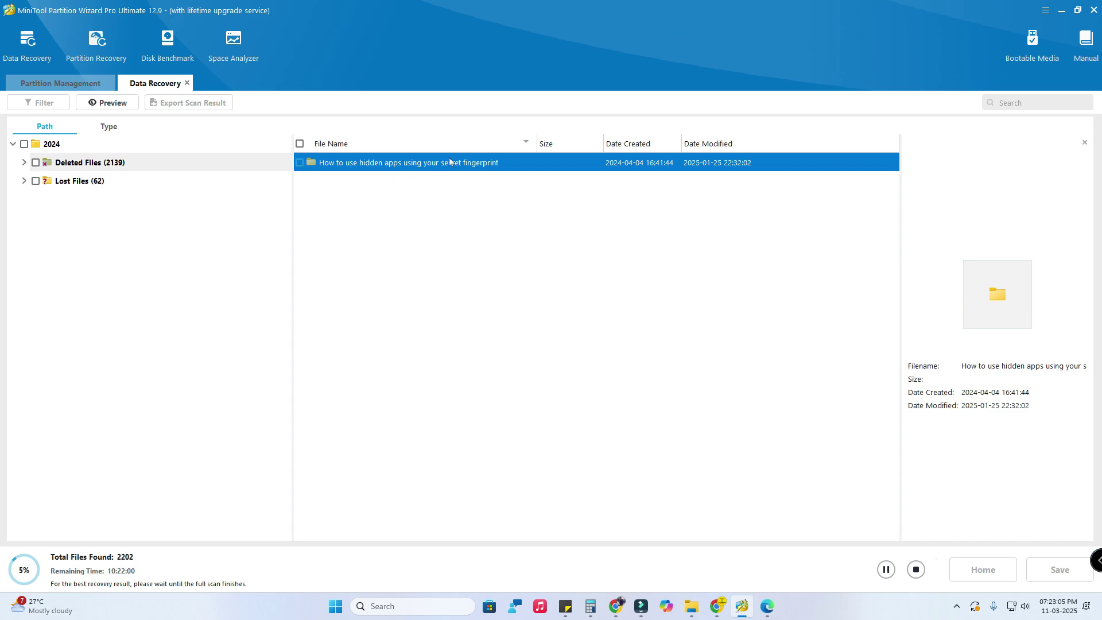
Switch to File Explorer and open the "How to use hidden apps using your secret fingerprint" folder inside Tech HowTo.
{"action": "key", "text": "alt+Tab"}
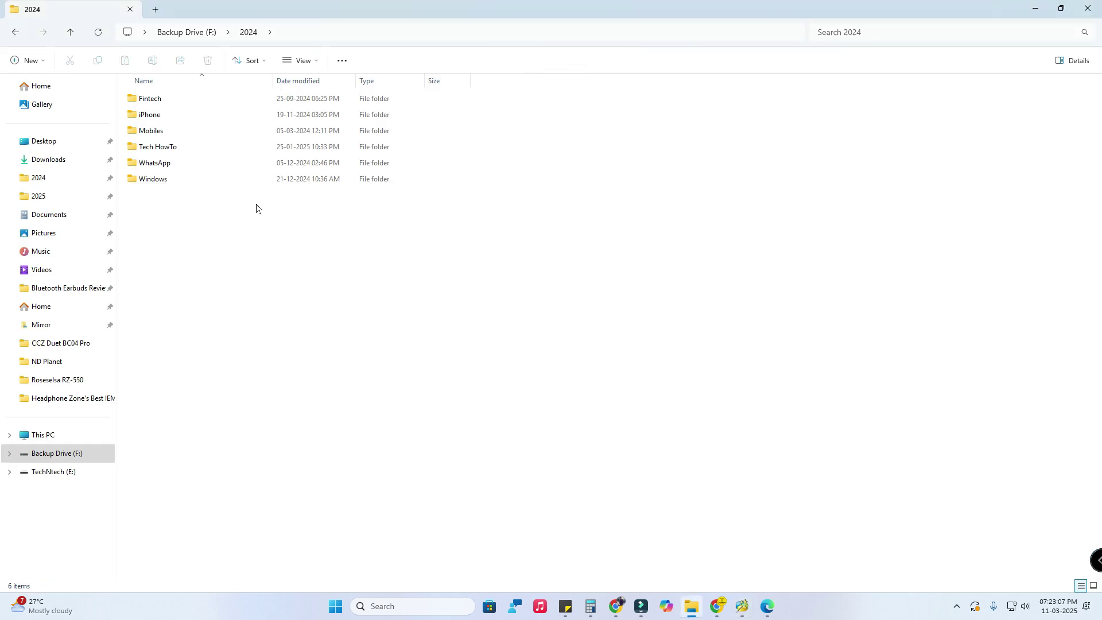
{"action": "double_click", "coordinate": [176, 150]}
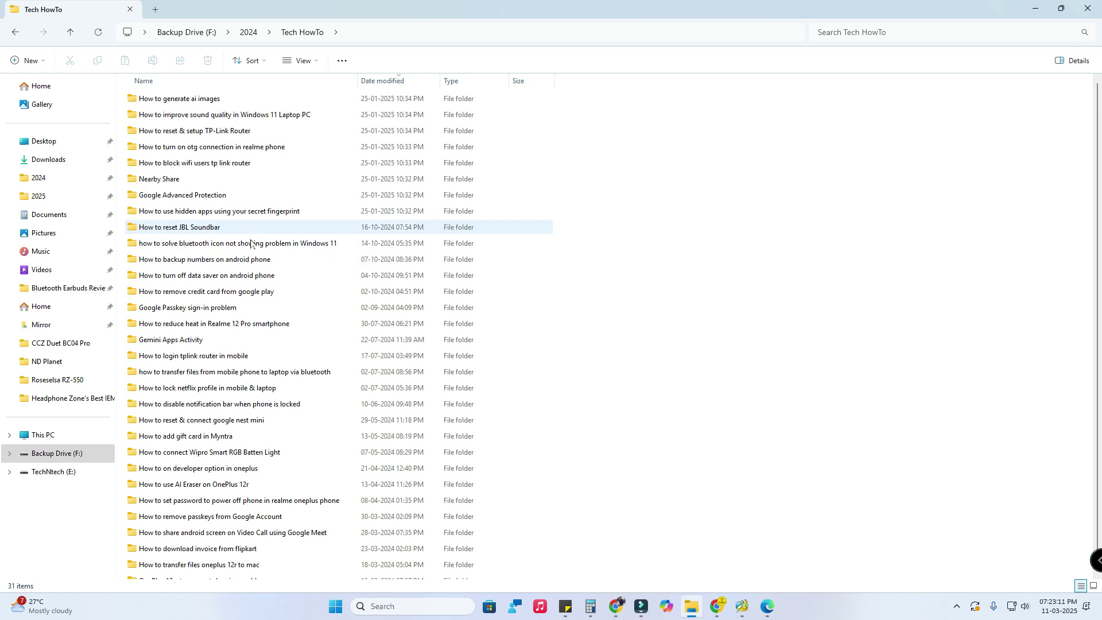
{"action": "left_click", "coordinate": [236, 212]}
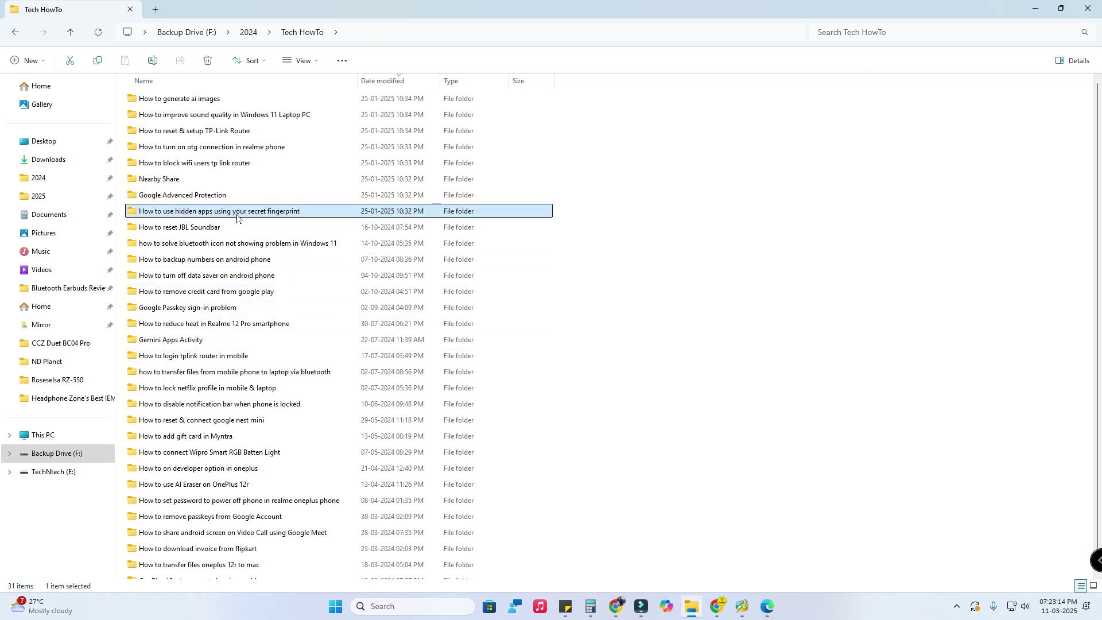
{"action": "double_click", "coordinate": [271, 217]}
{"action": "key", "text": "ctrl+shift+2"}
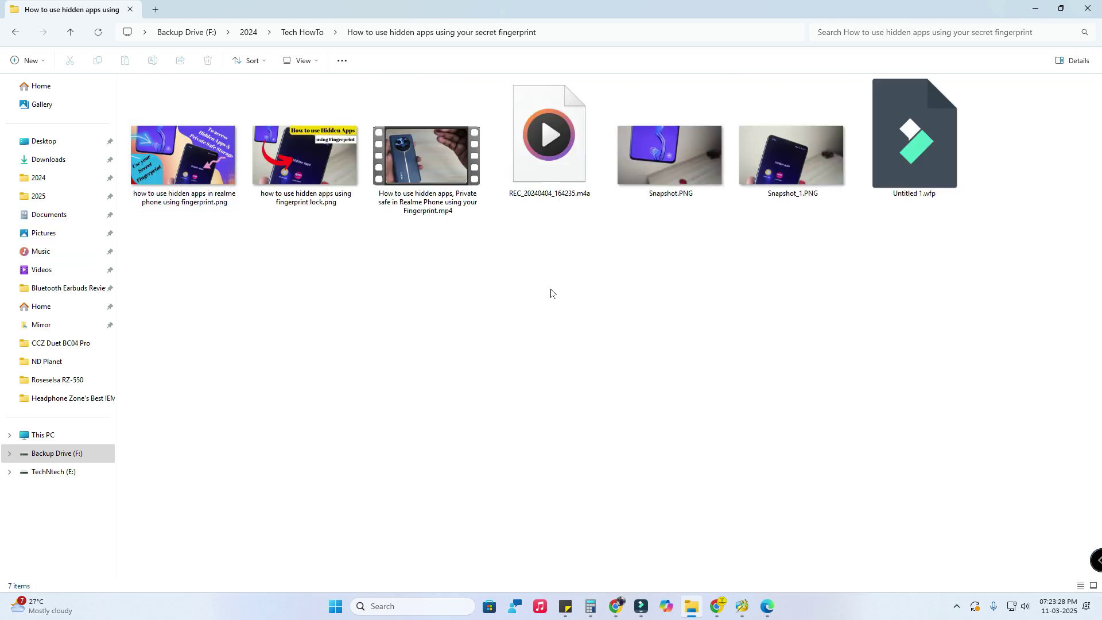
Return to the Data Recovery results, open the hidden apps folder and examine its deleted videos MVI_0183.MP4 and MVI_0191.MP4.
{"action": "key", "text": "alt+Tab"}
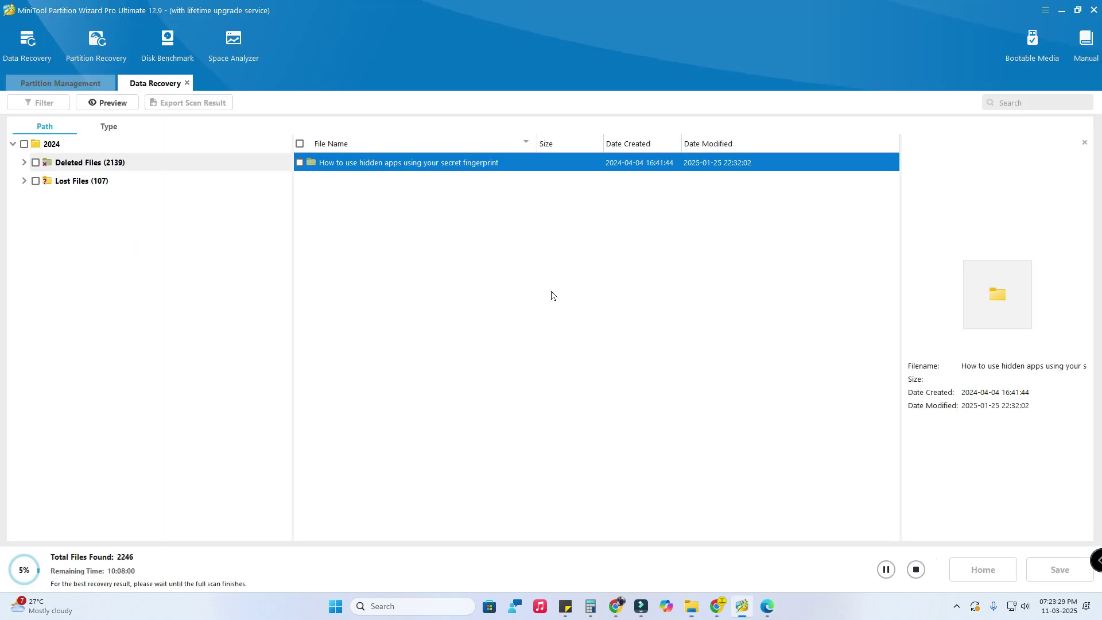
{"action": "double_click", "coordinate": [427, 165]}
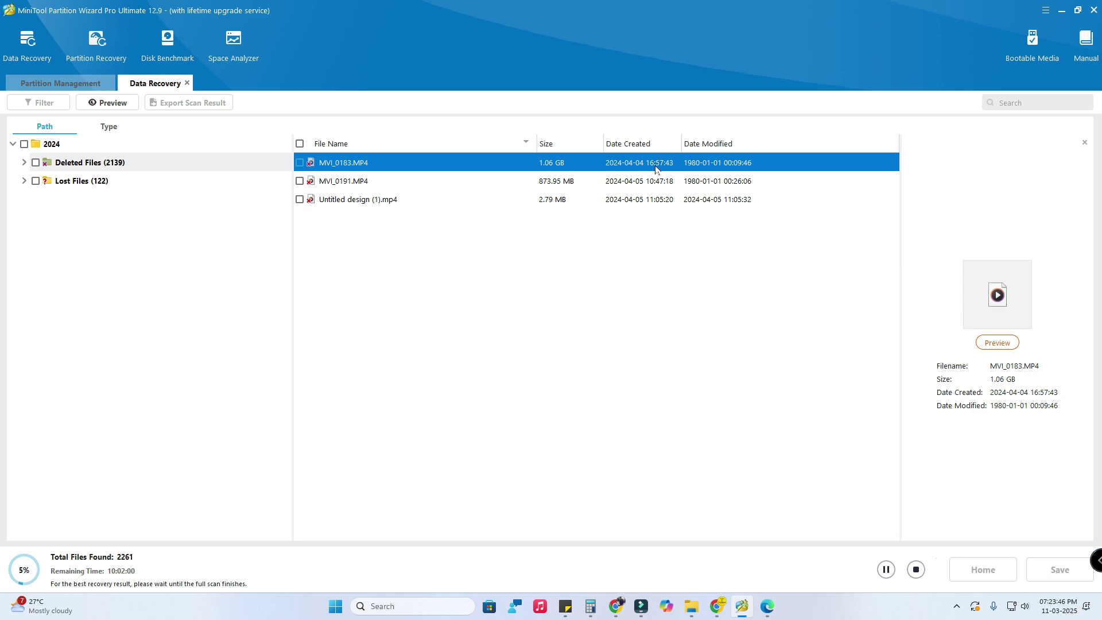
{"action": "left_click", "coordinate": [378, 189]}
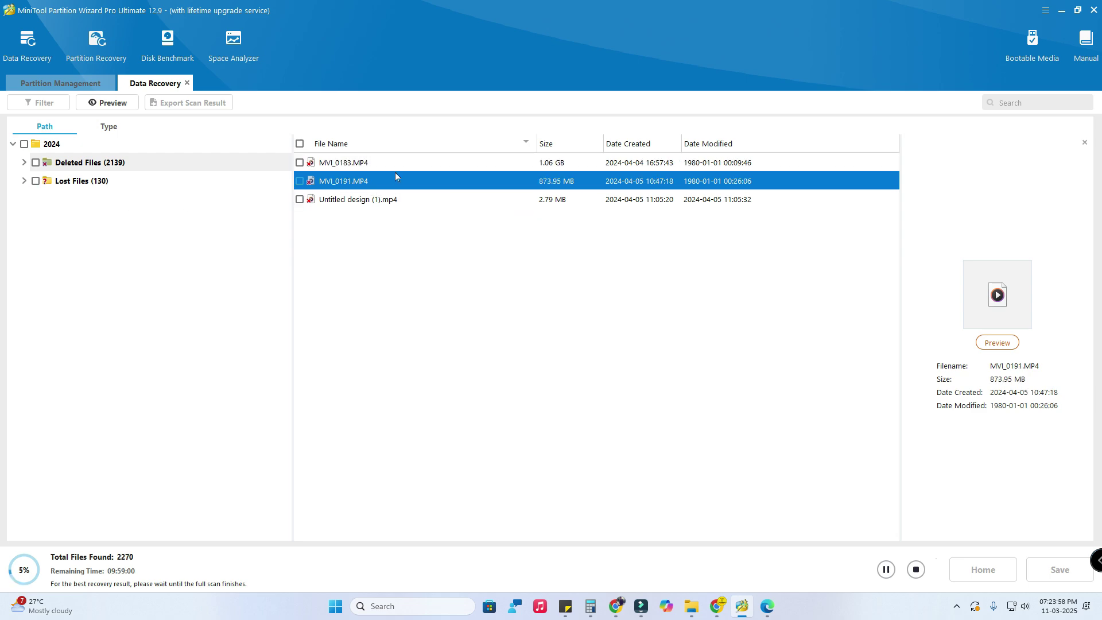
{"action": "key", "text": "alt+Tab"}
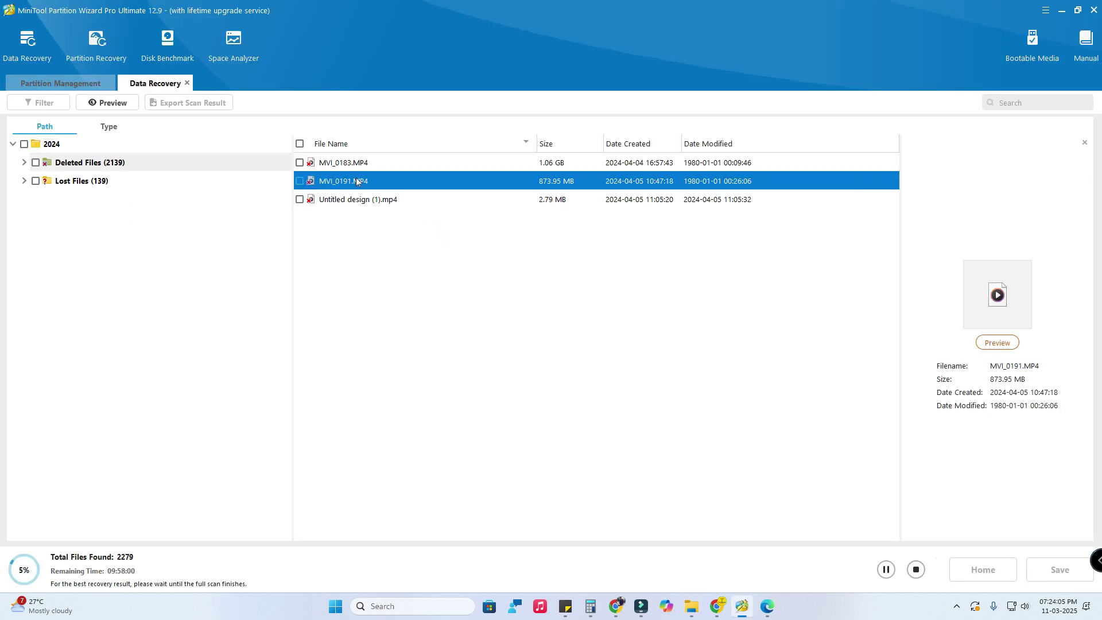
{"action": "left_click", "coordinate": [379, 167]}
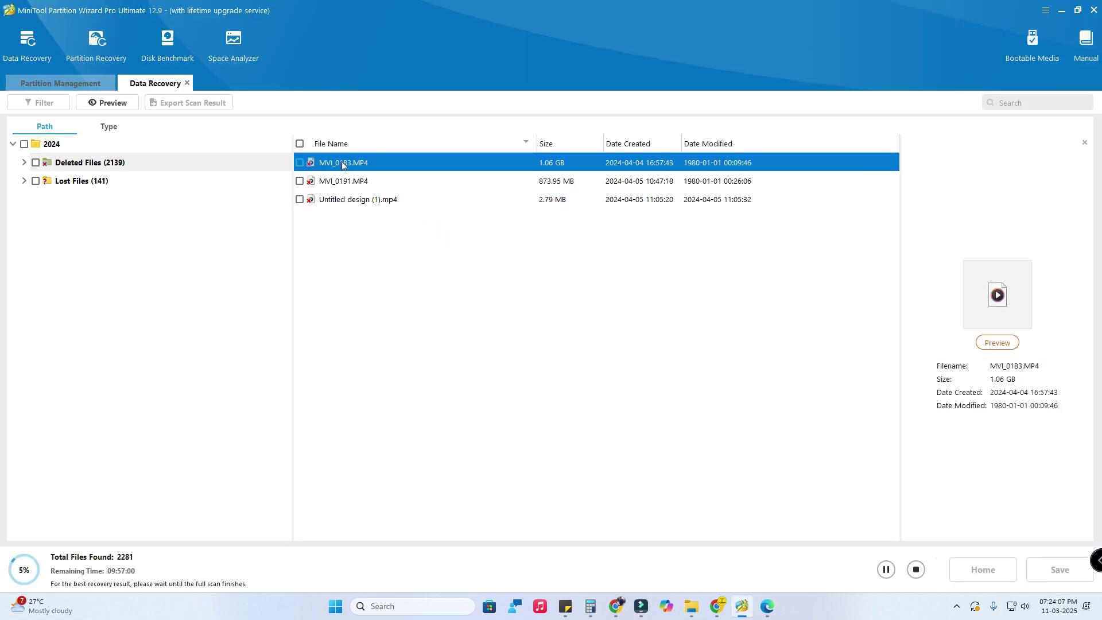
Recover MVI_0191.MP4, saving it to the existing "How to use hidden apps using your secret fingerprint" folder.
{"action": "left_click", "coordinate": [345, 185]}
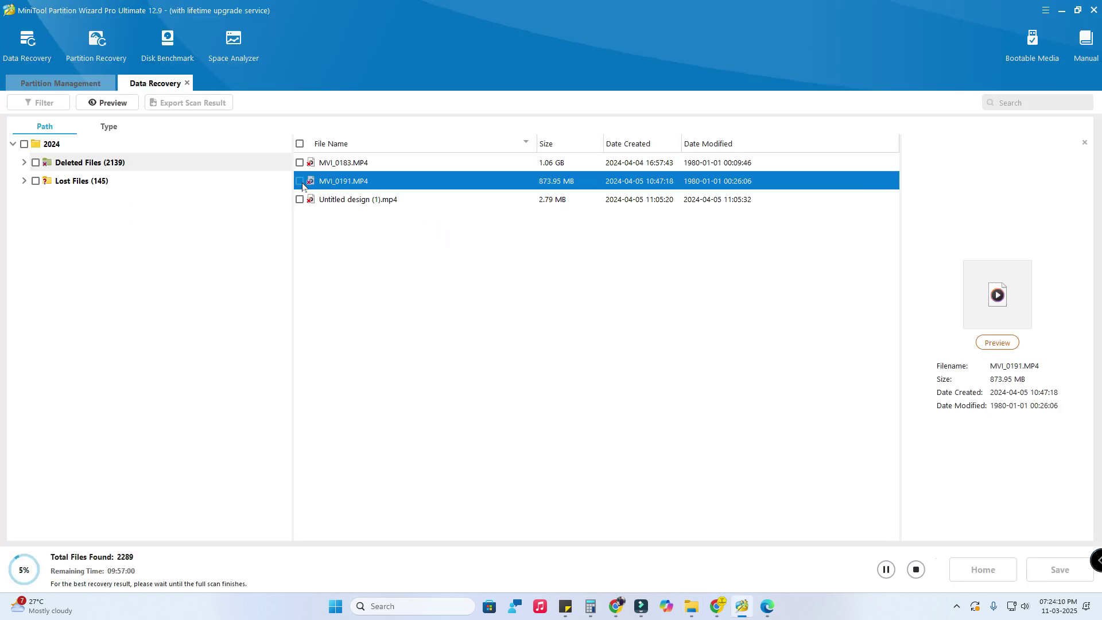
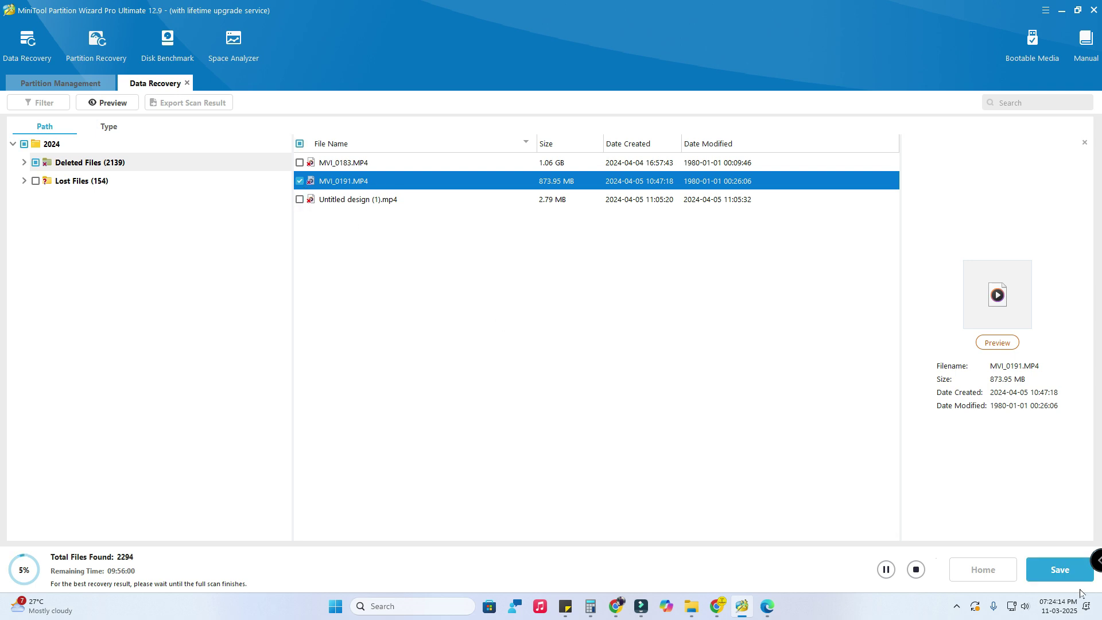
{"action": "left_click", "coordinate": [1068, 574]}
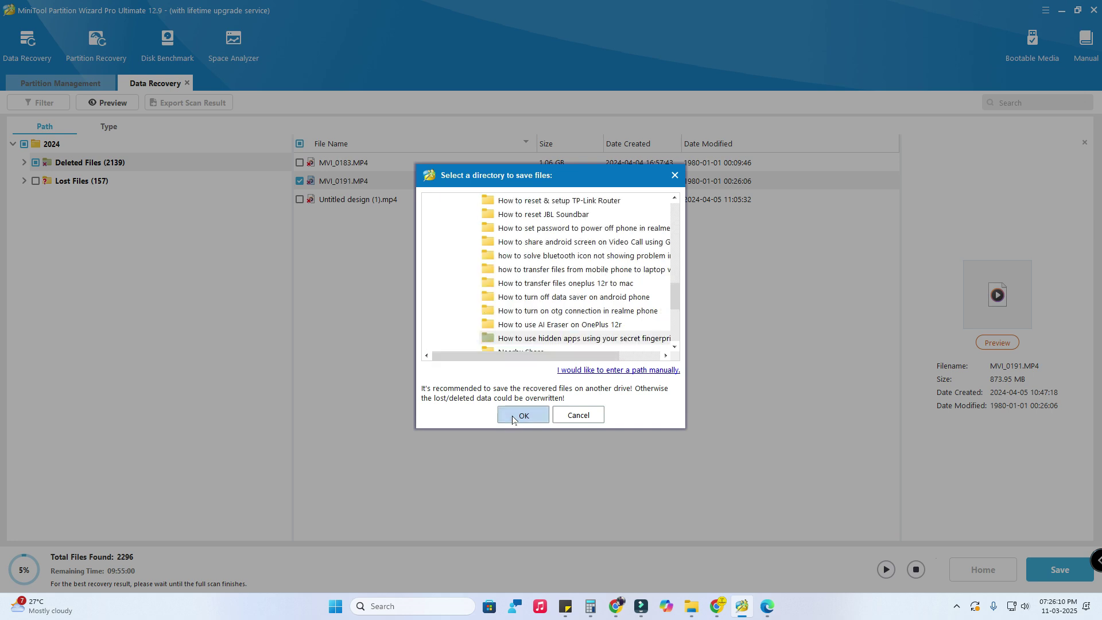
{"action": "left_click", "coordinate": [512, 415]}
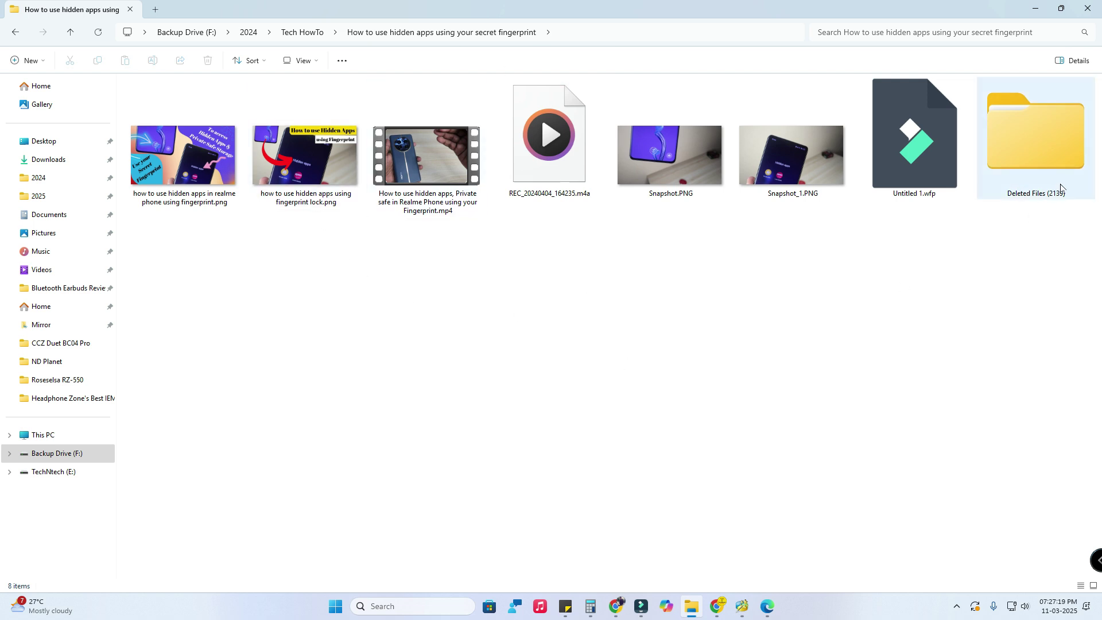
Browse the recovered Deleted Files folder in File Explorer down to MVI_0191.MP4 and play the video, skipping ahead to check it.
{"action": "double_click", "coordinate": [1026, 157]}
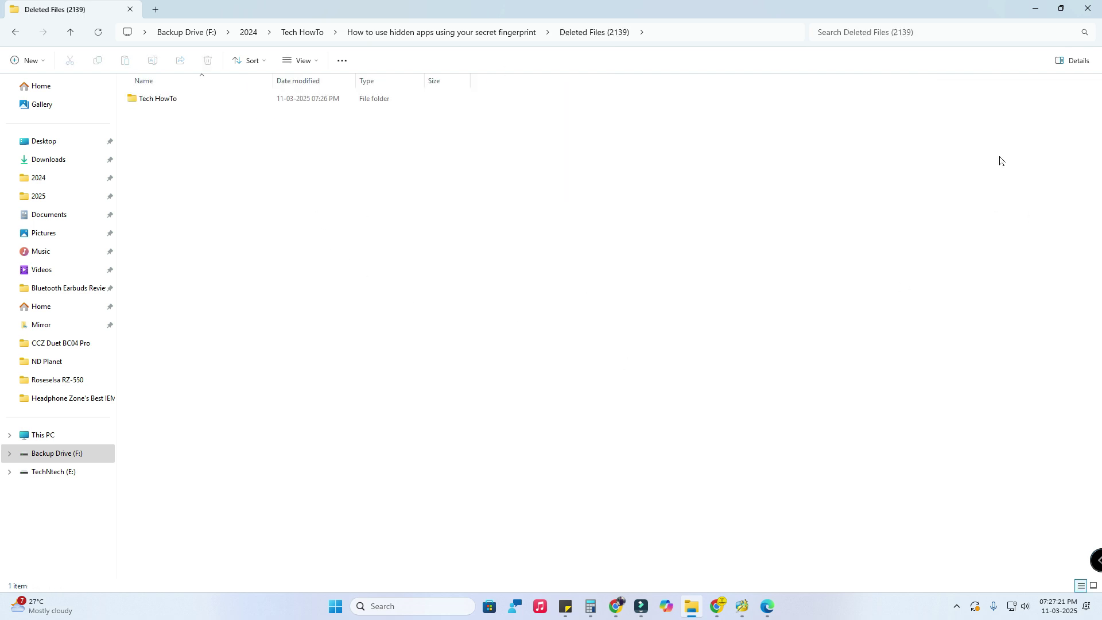
{"action": "double_click", "coordinate": [170, 101]}
{"action": "double_click", "coordinate": [273, 102]}
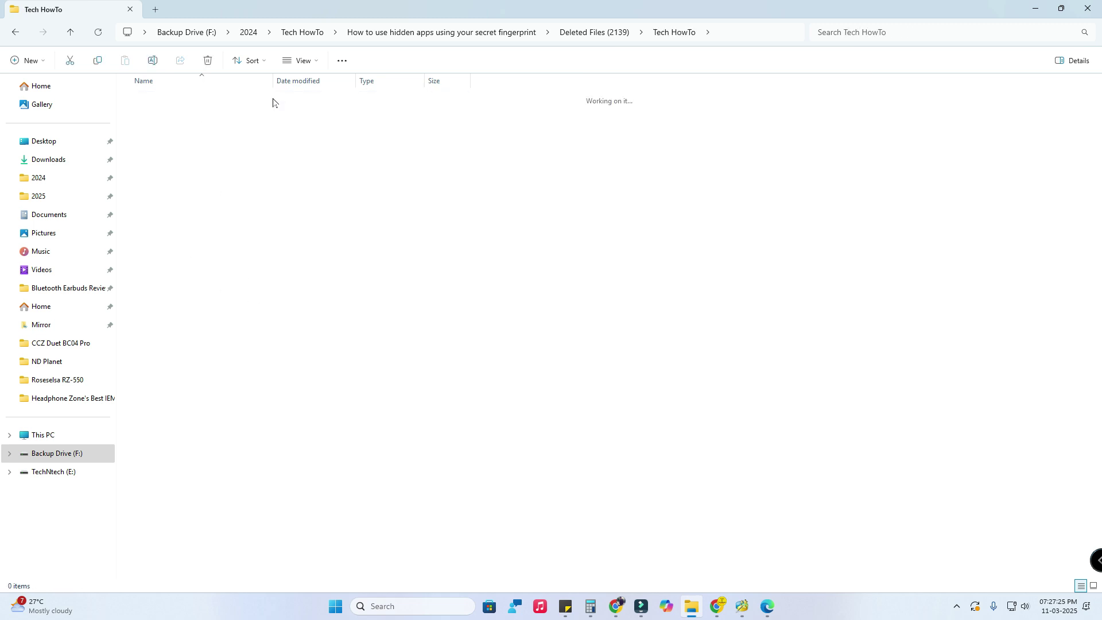
{"action": "left_click", "coordinate": [161, 138]}
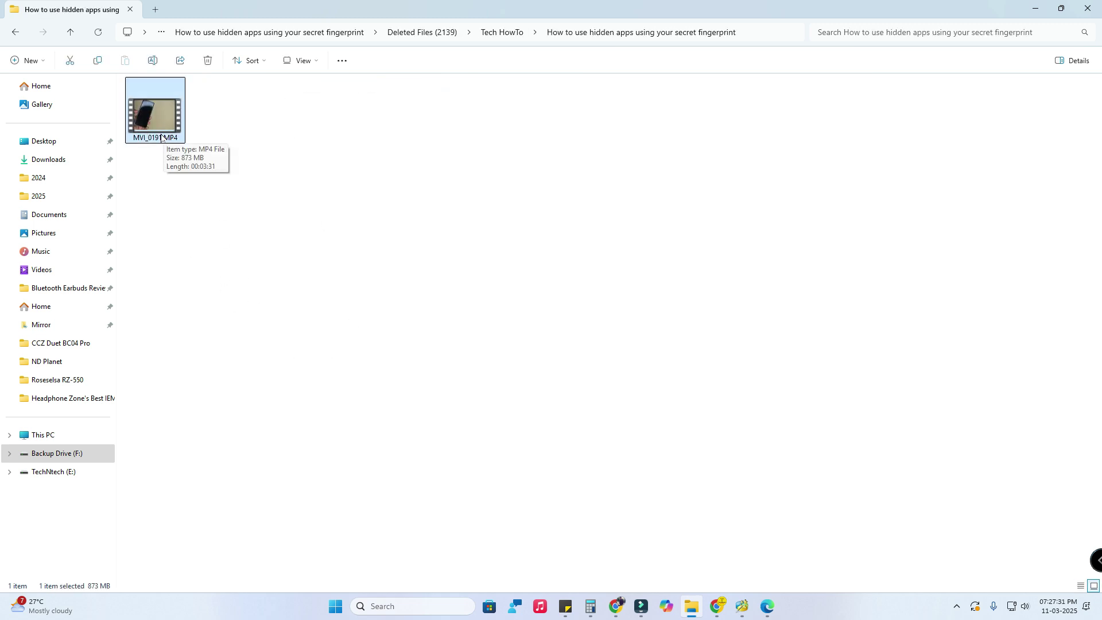
{"action": "double_click", "coordinate": [162, 138]}
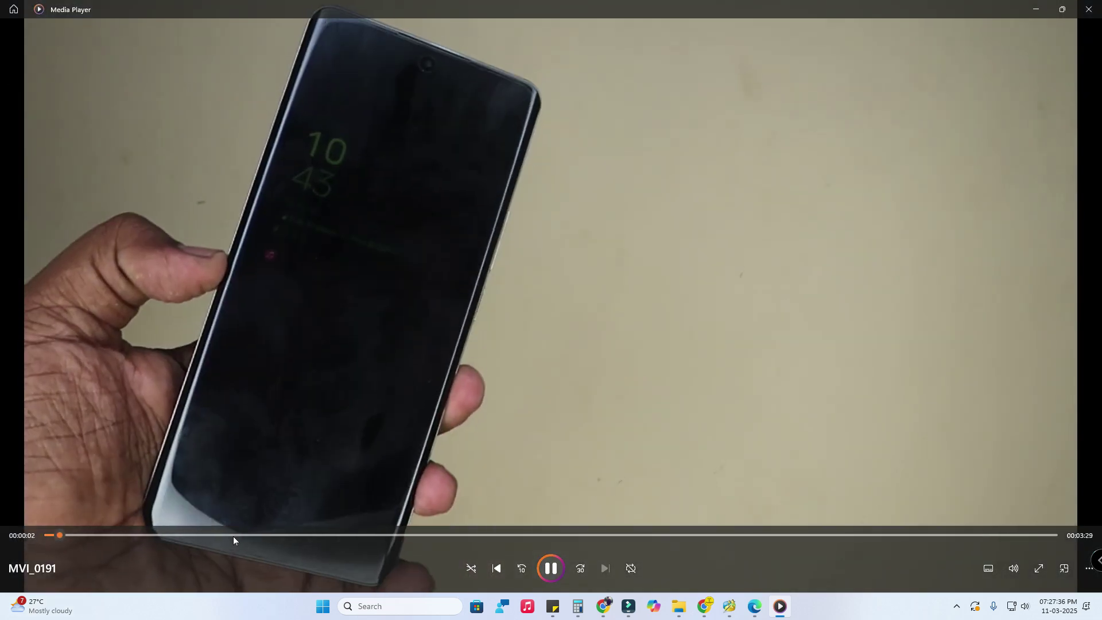
{"action": "left_click_drag", "start_coordinate": [242, 536], "coordinate": [829, 521]}
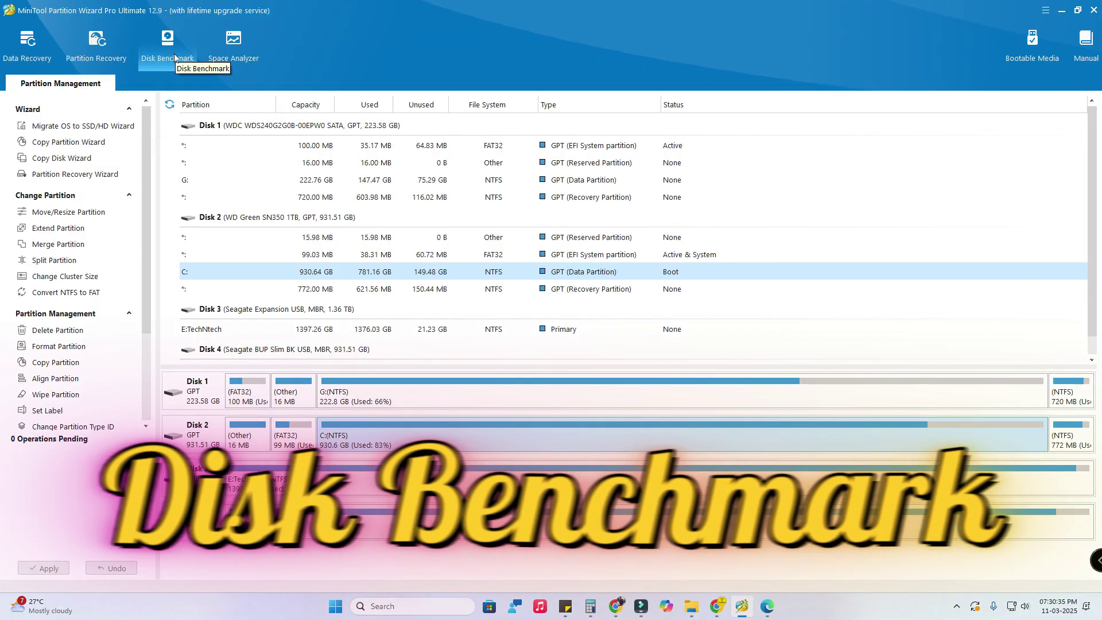
Open Disk Benchmark in MiniTool Partition Wizard and choose drive G: for the test.
{"action": "left_click", "coordinate": [174, 54]}
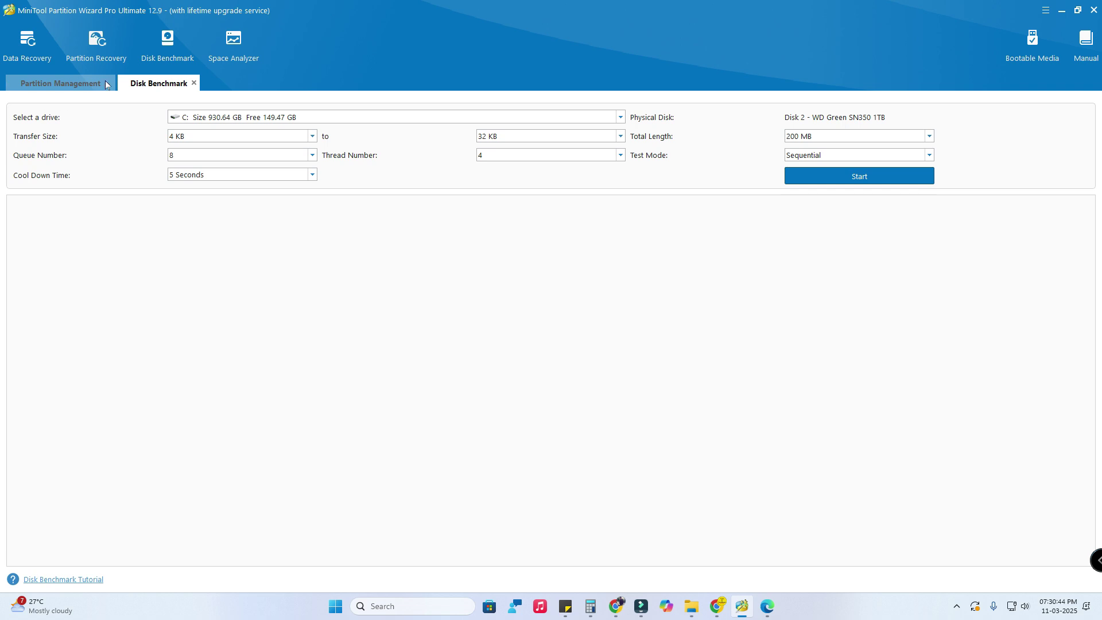
{"action": "left_click", "coordinate": [218, 117]}
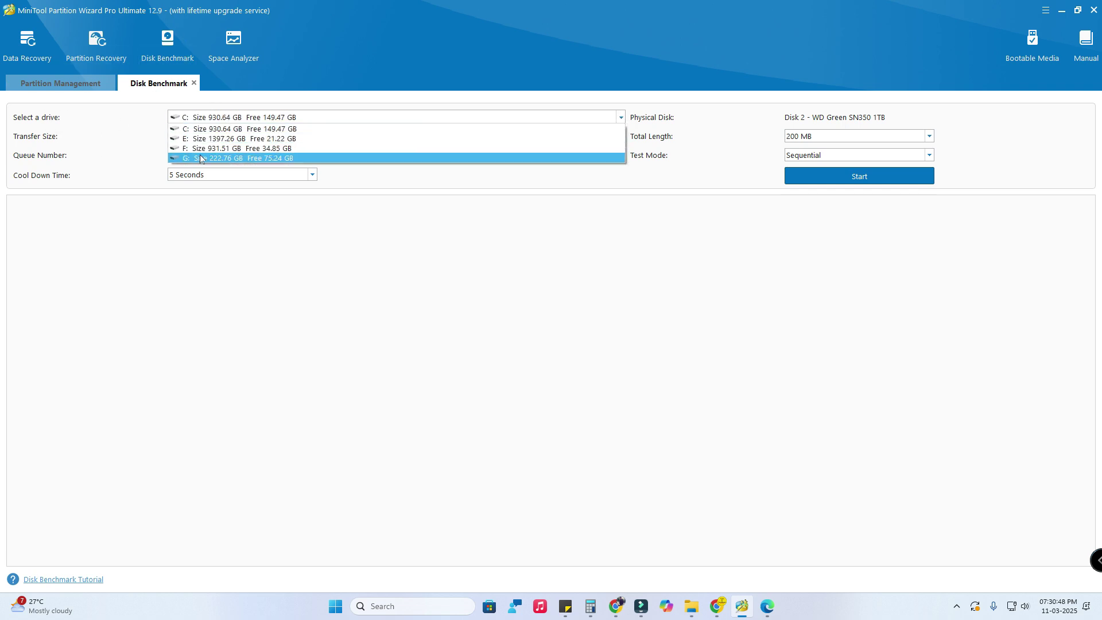
{"action": "left_click", "coordinate": [204, 157]}
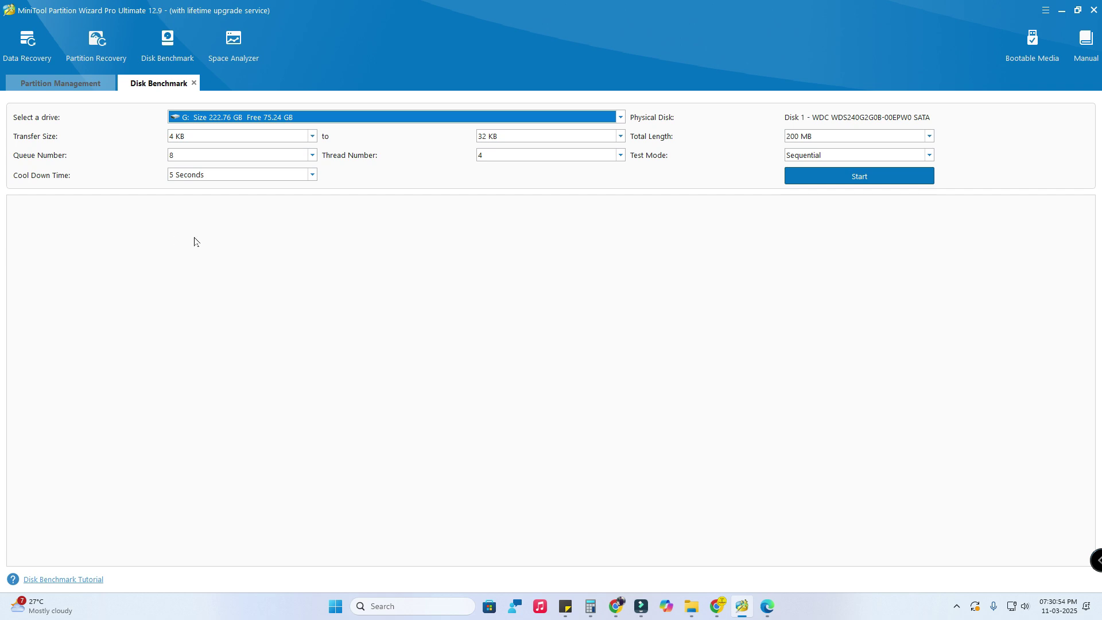
Set the benchmark's transfer size range from 512 KB to 1024 KB.
{"action": "left_click", "coordinate": [233, 138]}
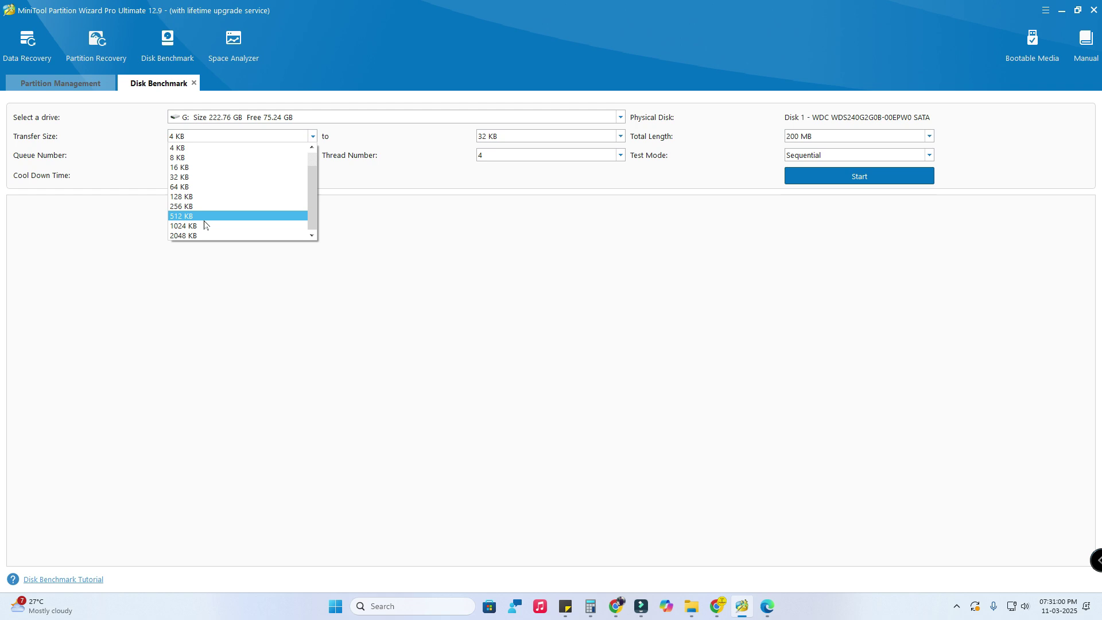
{"action": "left_click", "coordinate": [205, 220]}
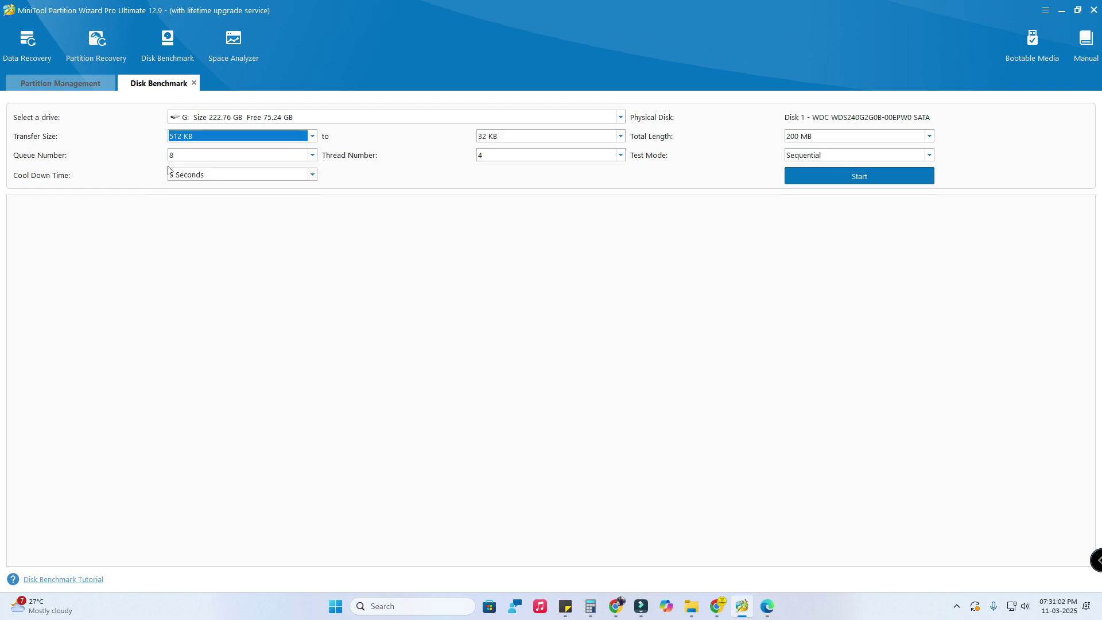
{"action": "left_click", "coordinate": [485, 135]}
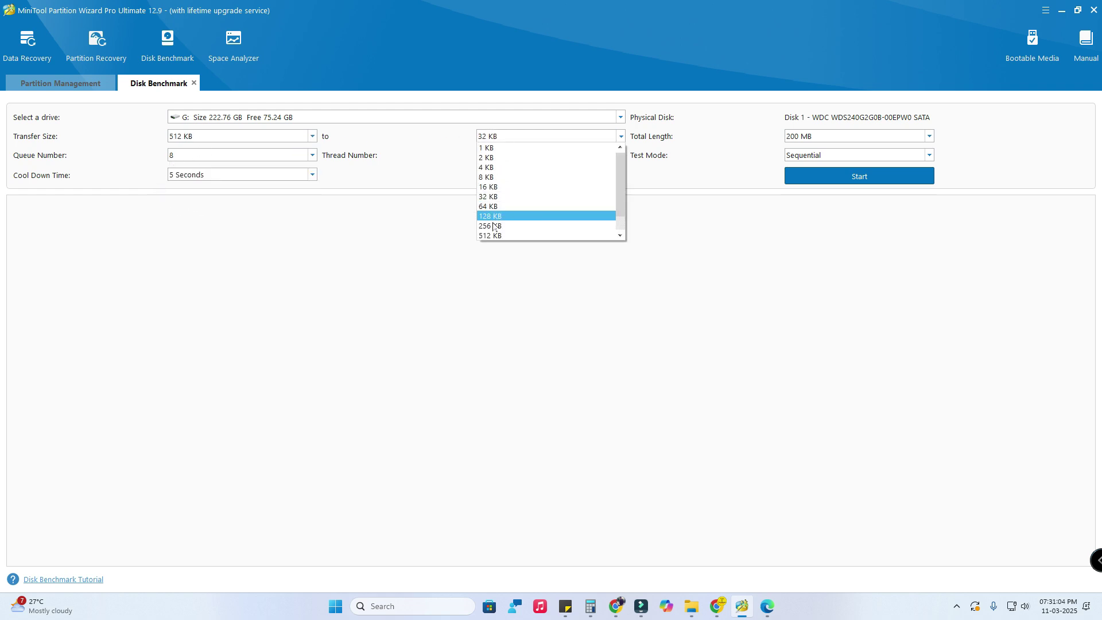
{"action": "scroll", "coordinate": [498, 225], "scroll_direction": "down", "scroll_amount": 2}
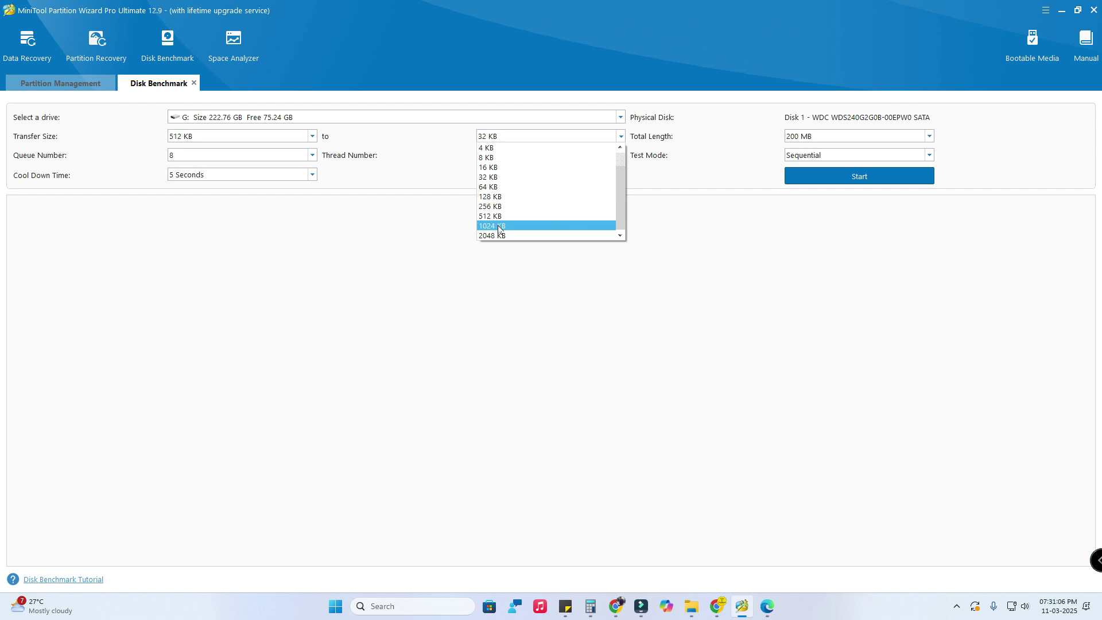
{"action": "left_click", "coordinate": [499, 226]}
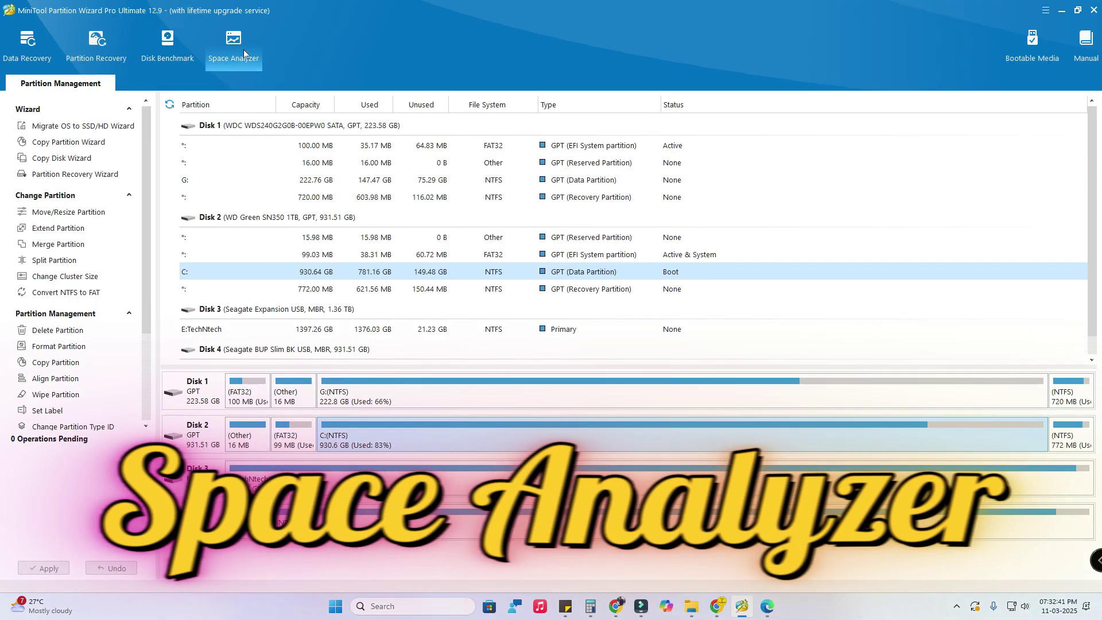
Open Space Analyzer and scan Local Disk (G:) for its space usage.
{"action": "left_click", "coordinate": [245, 49]}
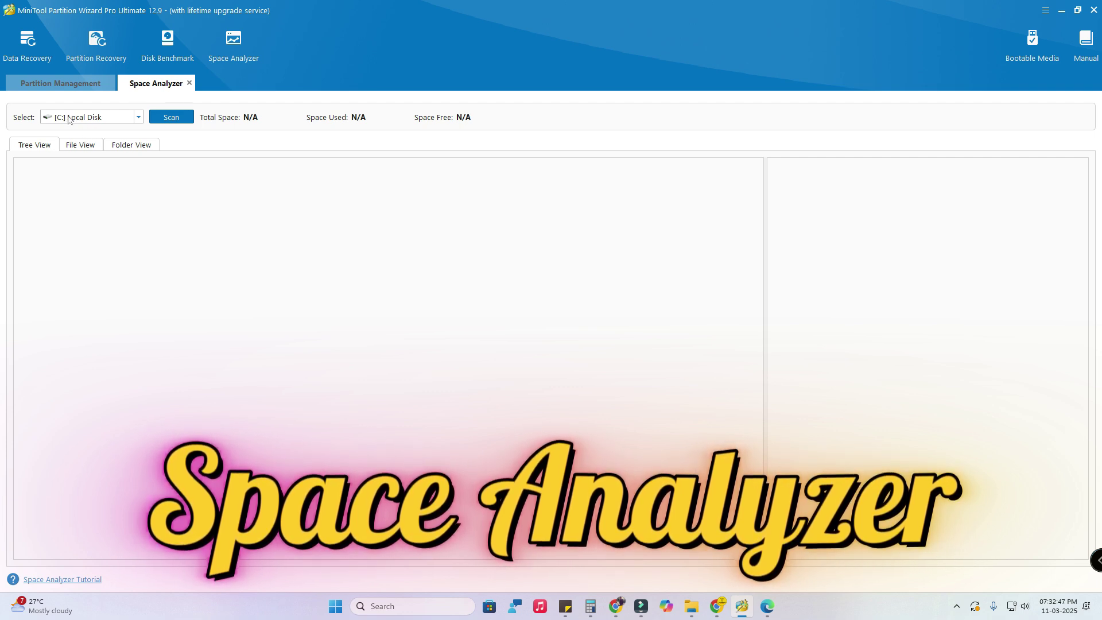
{"action": "left_click", "coordinate": [92, 117]}
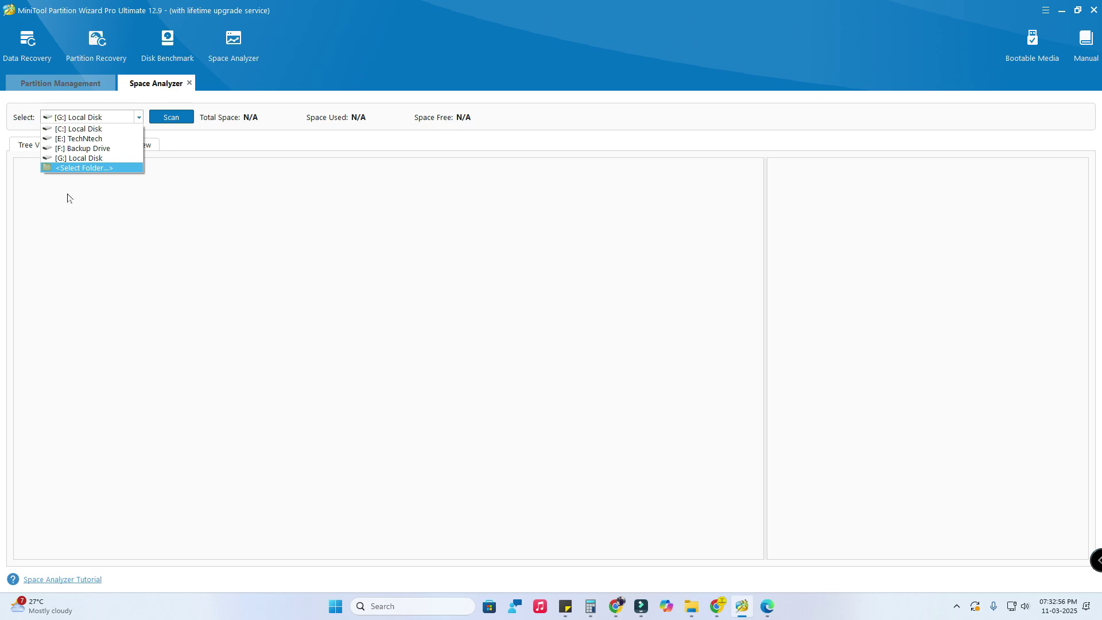
{"action": "left_click", "coordinate": [106, 158]}
{"action": "left_click", "coordinate": [163, 117]}
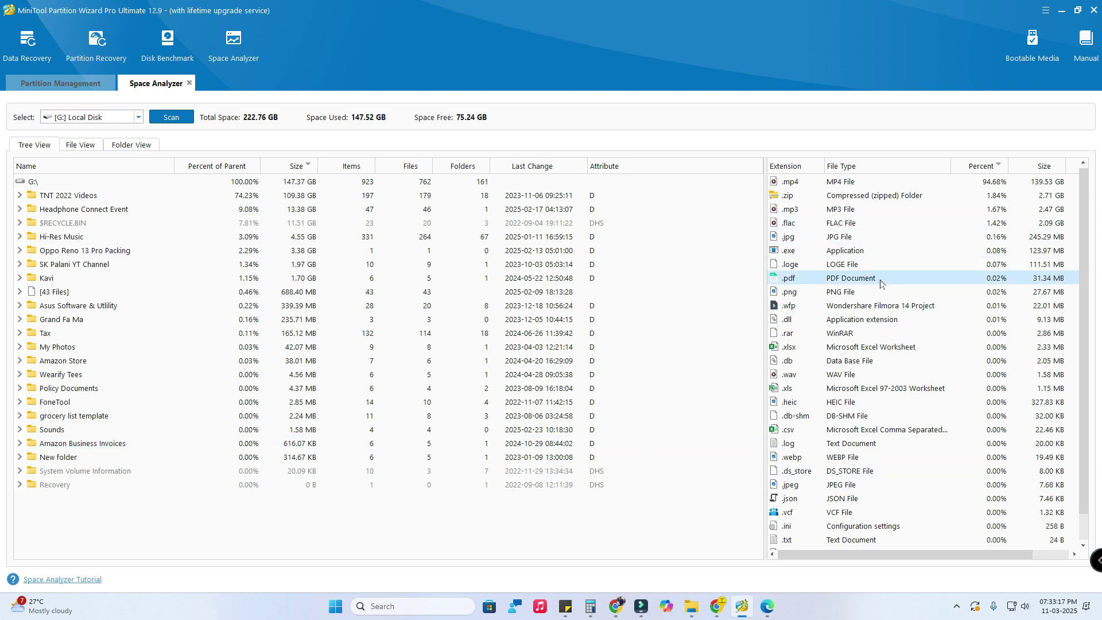
{"action": "scroll", "coordinate": [913, 436], "scroll_direction": "down", "scroll_amount": 1}
{"action": "scroll", "coordinate": [909, 454], "scroll_direction": "up", "scroll_amount": 1}
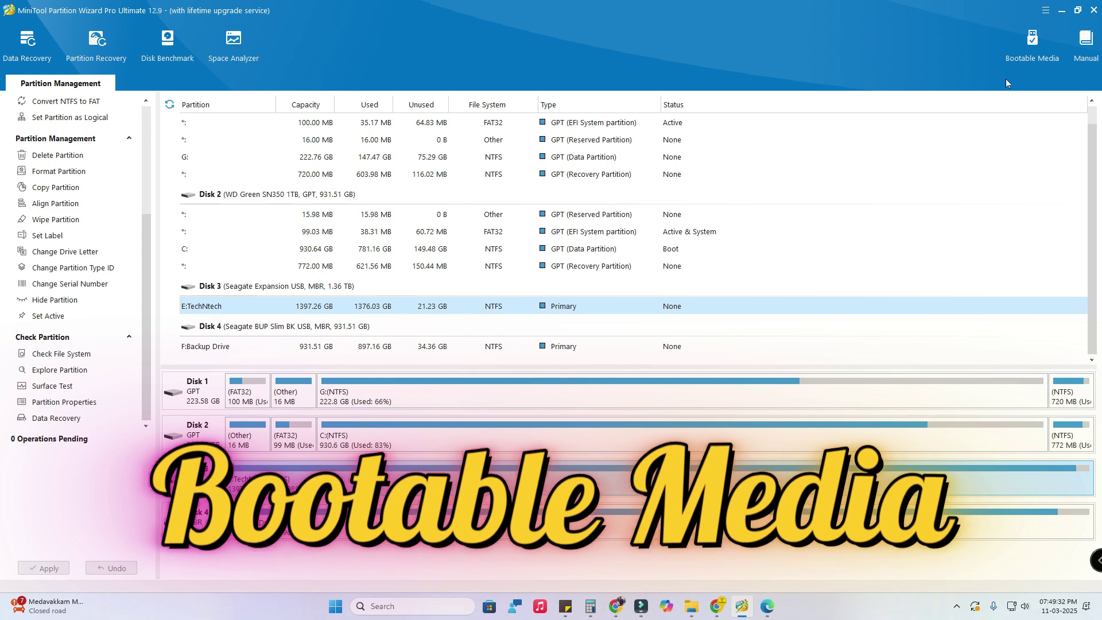
Start building WinPE-based bootable media with the MiniTool plug-in and continue with the listed Intel Chipset SATA RAID driver.
{"action": "left_click", "coordinate": [1026, 60]}
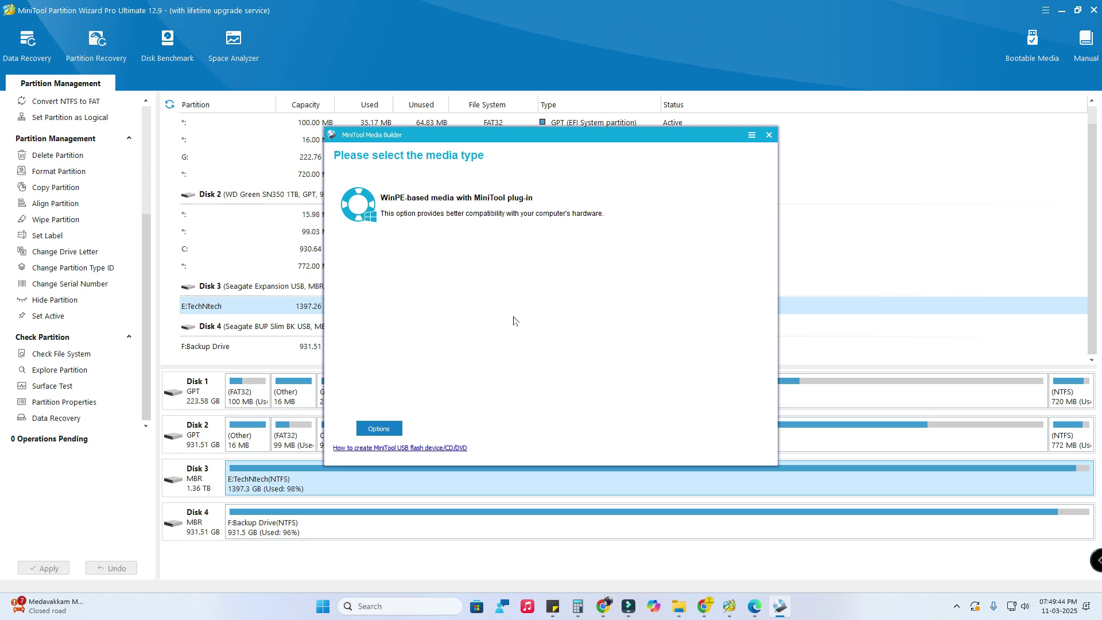
{"action": "left_click", "coordinate": [382, 426]}
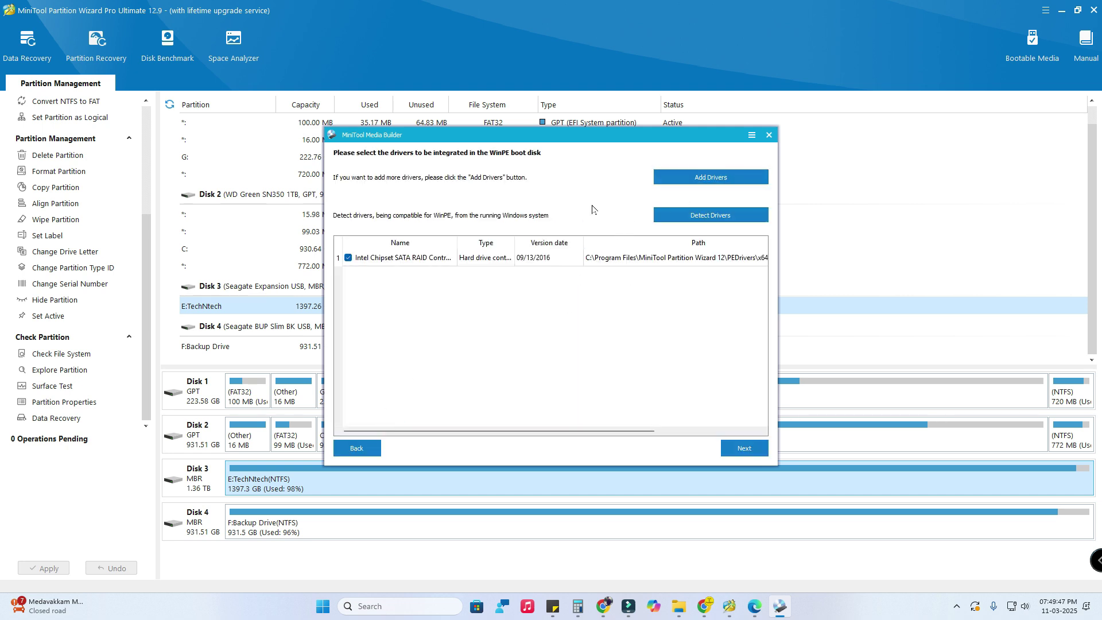
{"action": "left_click", "coordinate": [744, 449]}
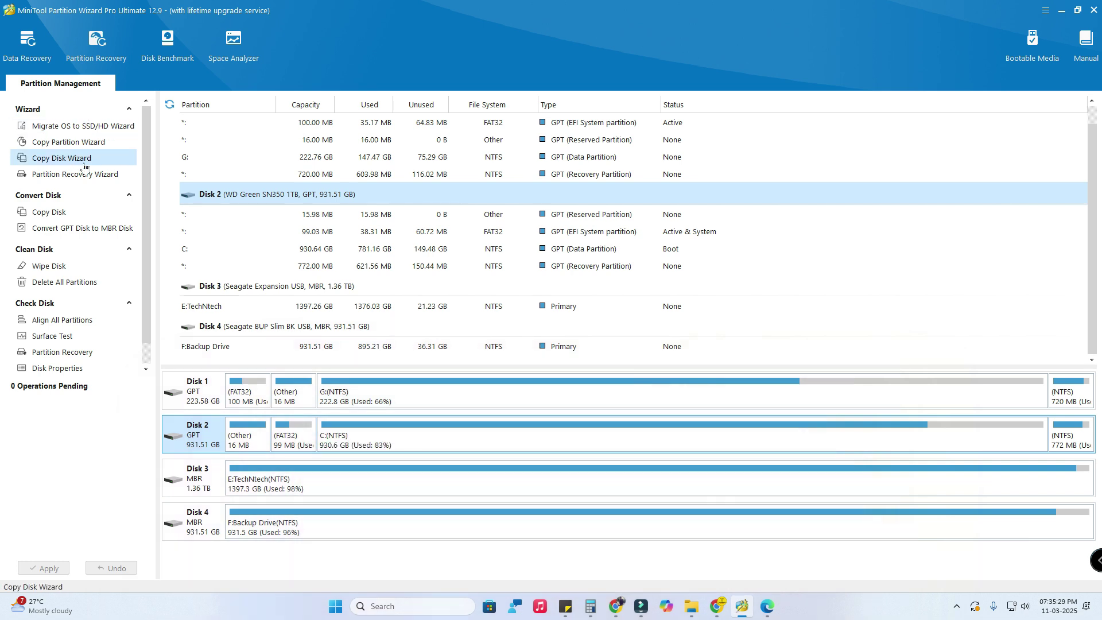
Walk through the Migrate OS to SSD/HD Wizard with option B, keeping the original hard disk, and choose Disk 3 as destination.
{"action": "left_click", "coordinate": [90, 129]}
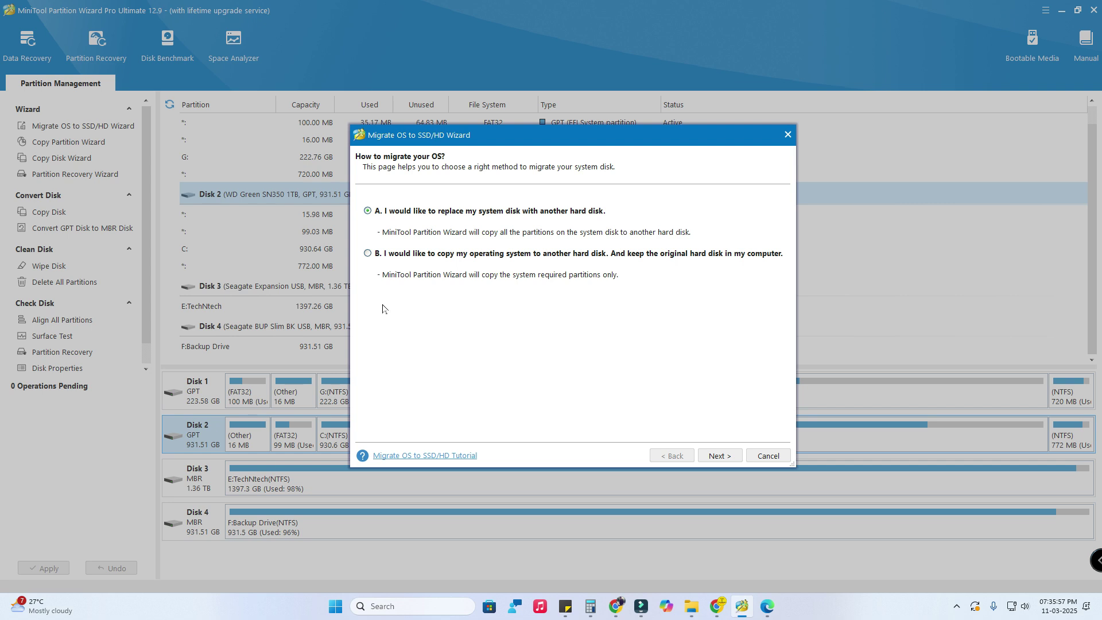
{"action": "left_click", "coordinate": [389, 257]}
{"action": "left_click", "coordinate": [733, 454]}
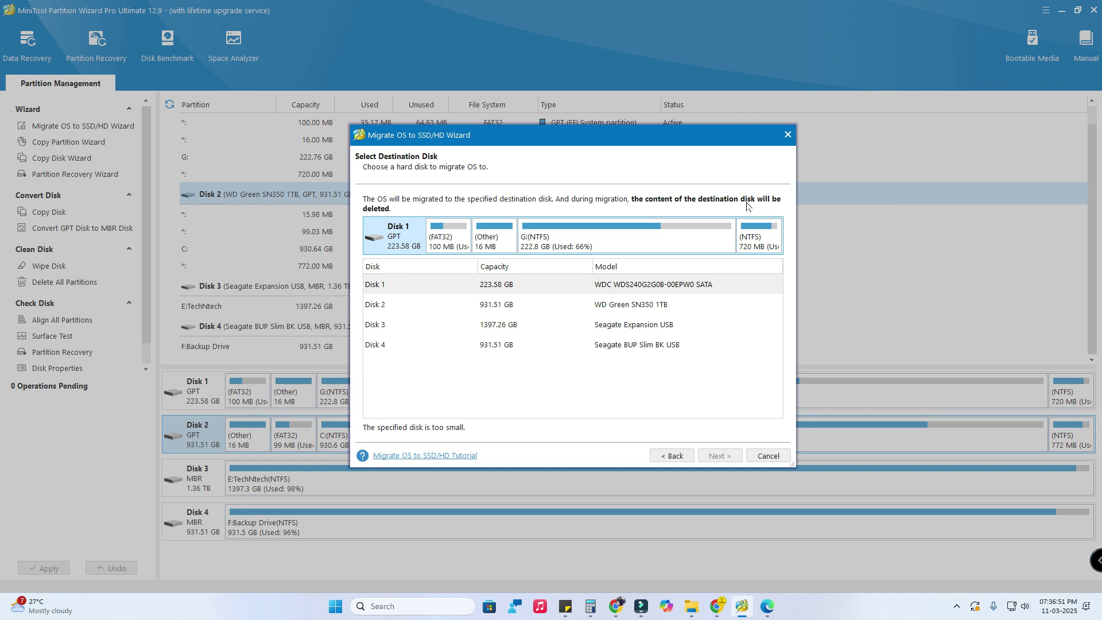
{"action": "left_click", "coordinate": [560, 323]}
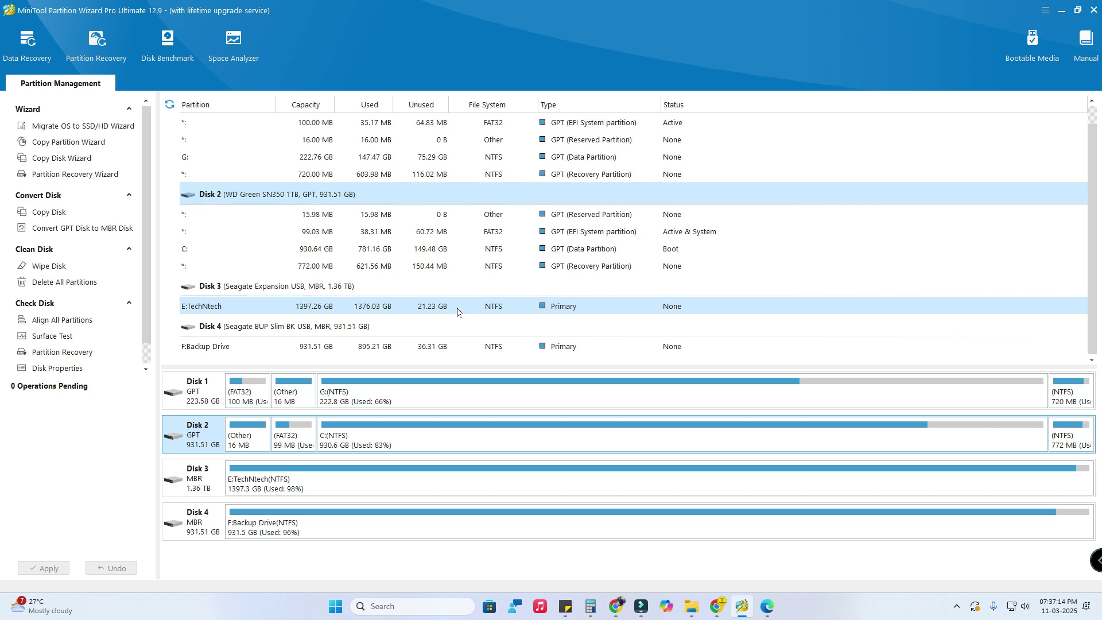
Walk through the Copy Partition Wizard with Disk 1's 720 MB recovery partition as source, review the destination choices and close the wizard.
{"action": "left_click", "coordinate": [97, 147]}
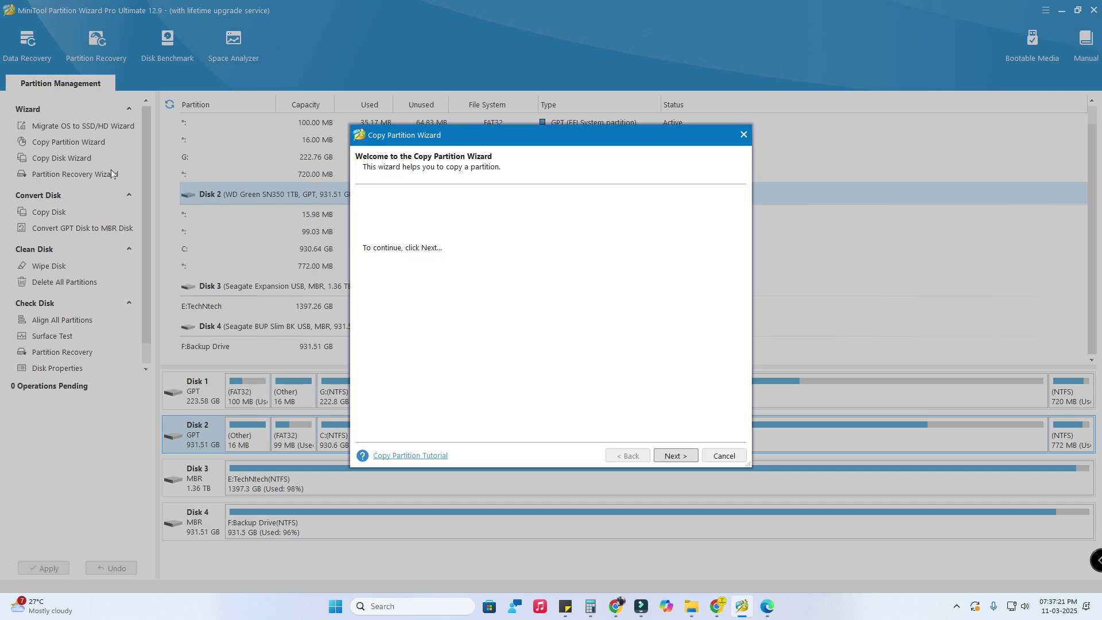
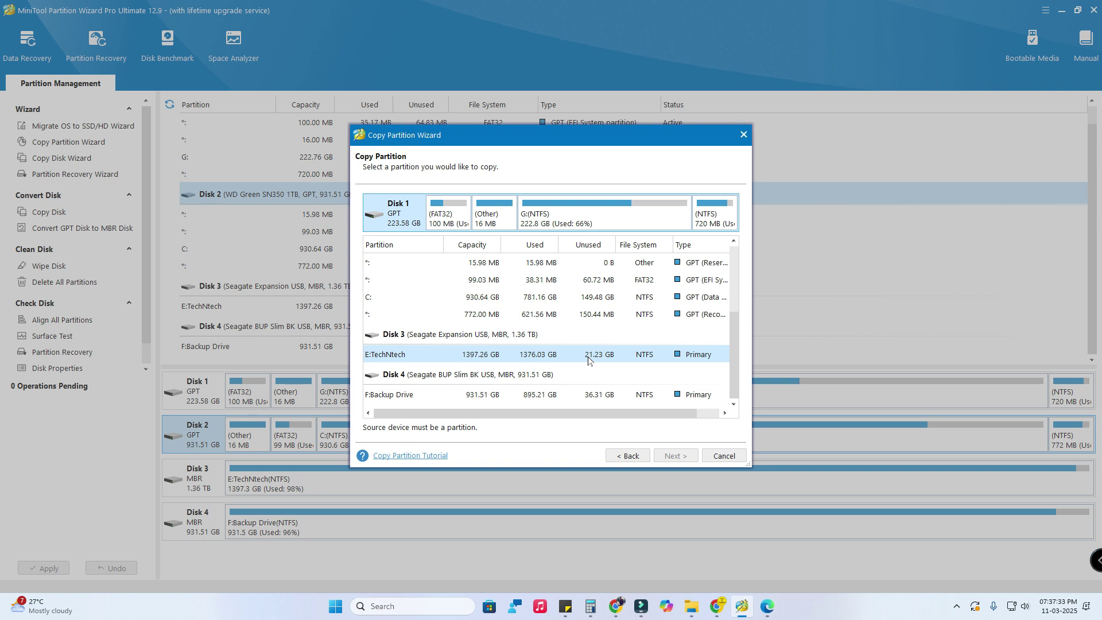
{"action": "scroll", "coordinate": [499, 351], "scroll_direction": "up", "scroll_amount": 4}
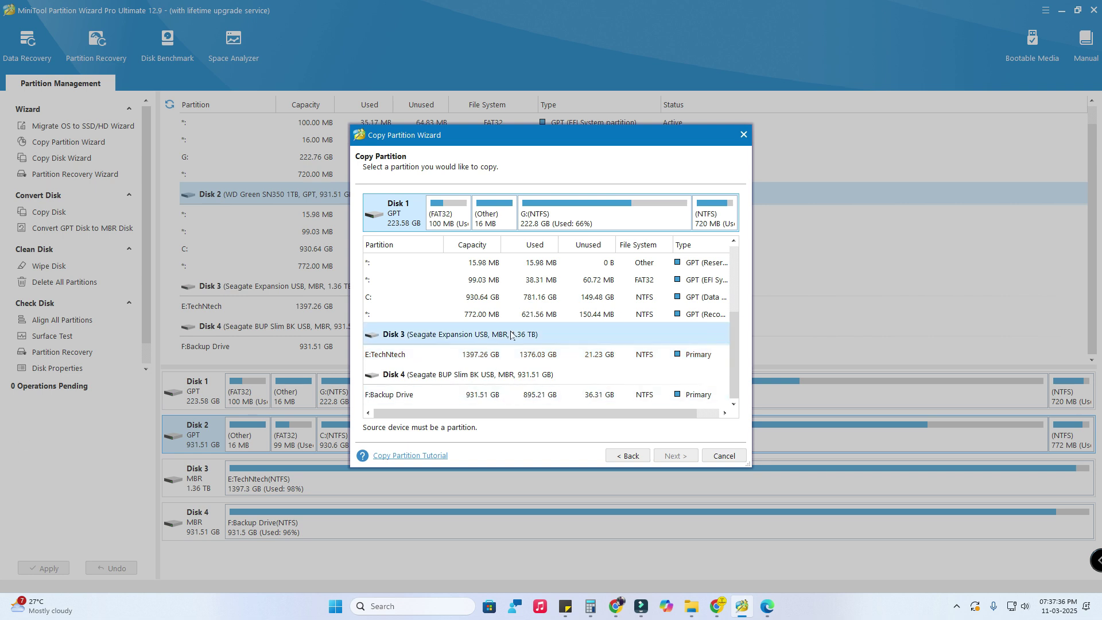
{"action": "left_click", "coordinate": [471, 336]}
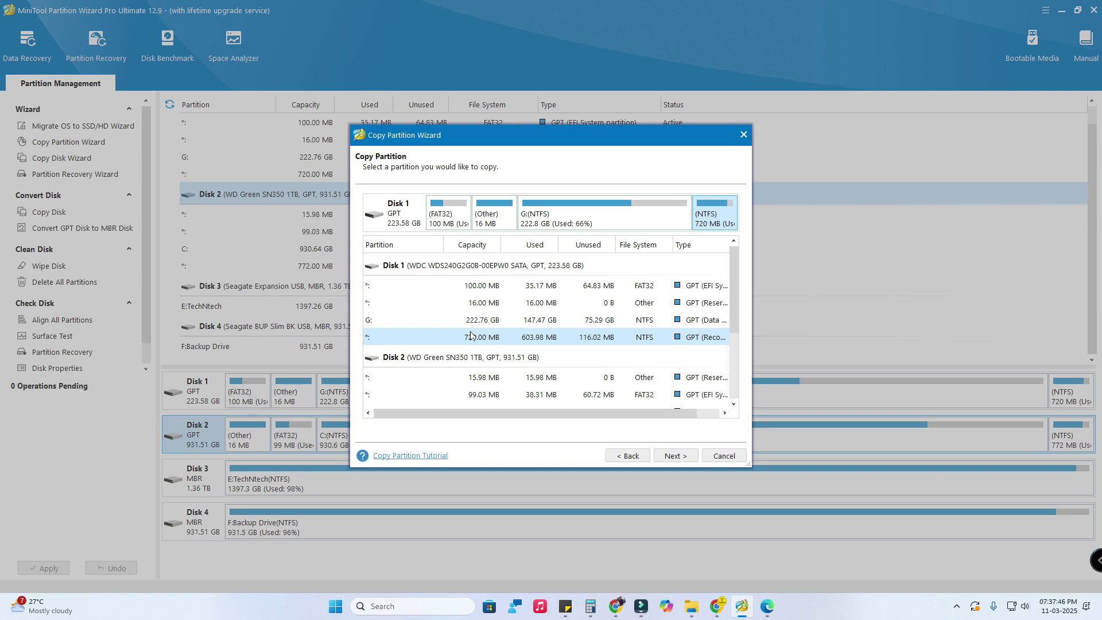
{"action": "left_click", "coordinate": [676, 457]}
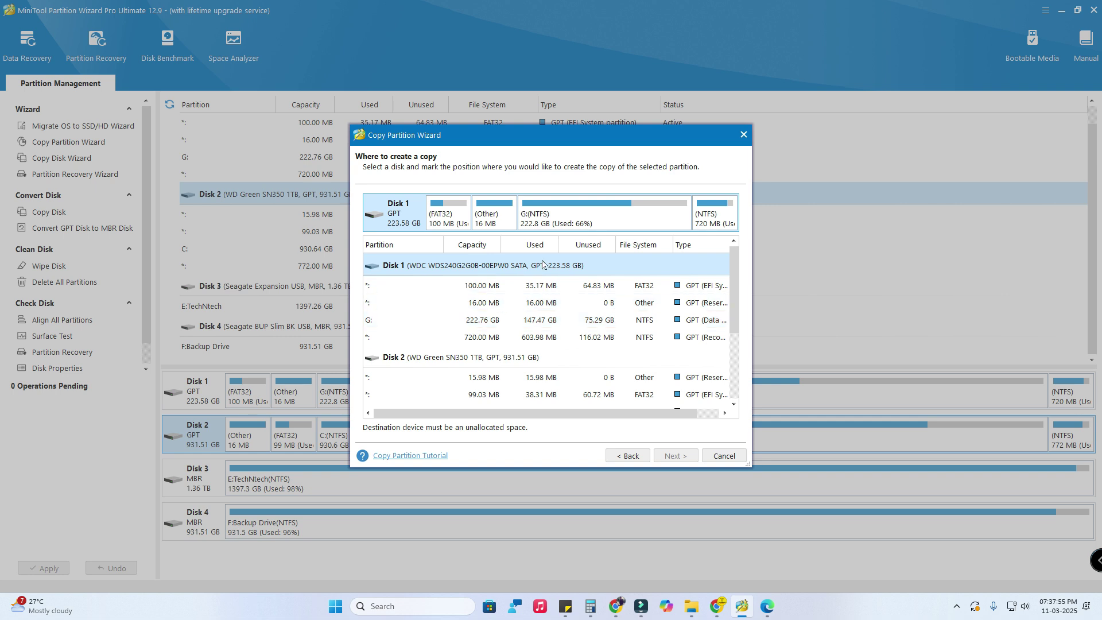
{"action": "scroll", "coordinate": [516, 322], "scroll_direction": "down", "scroll_amount": 2}
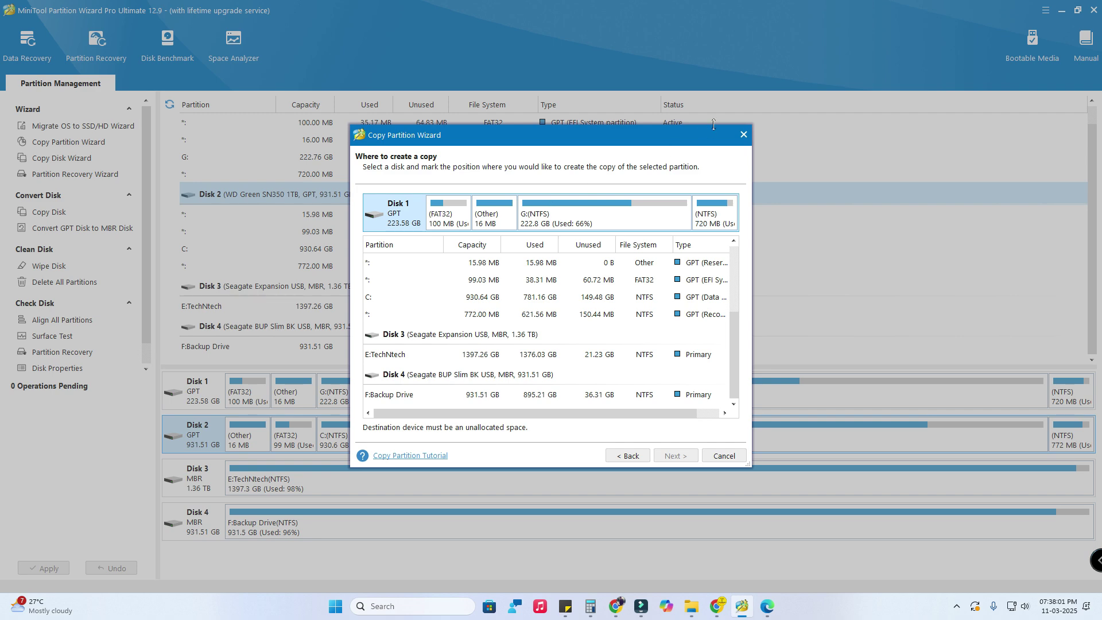
{"action": "left_click", "coordinate": [743, 134]}
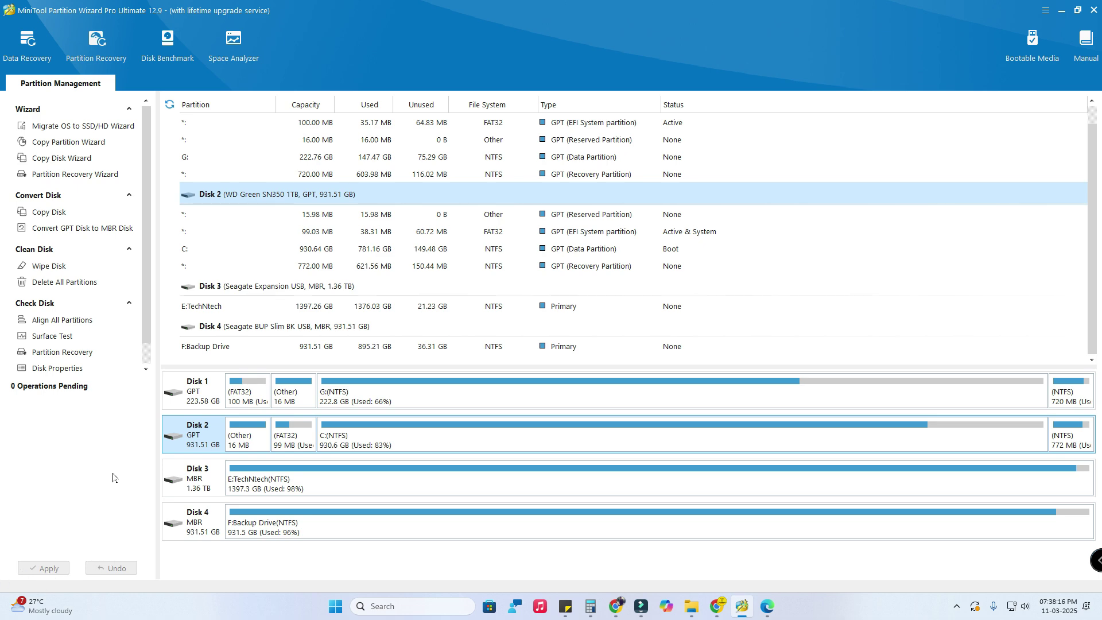
Start the Copy Disk Wizard and choose Disk 2 (WD Green SN350 1TB) as the disk to copy.
{"action": "left_click", "coordinate": [52, 159]}
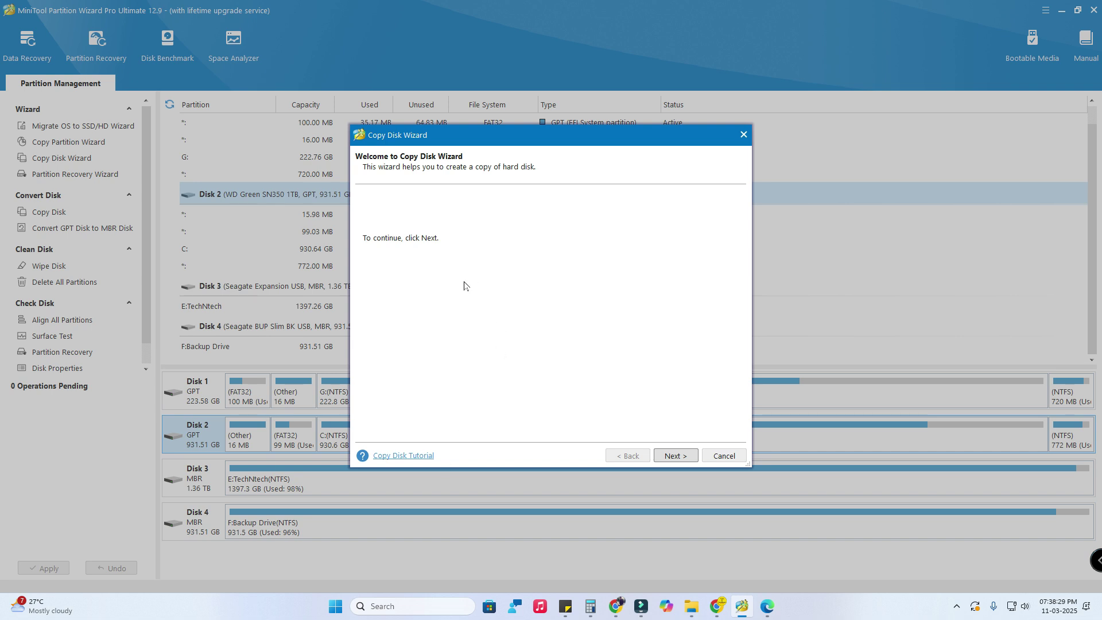
{"action": "left_click", "coordinate": [674, 457]}
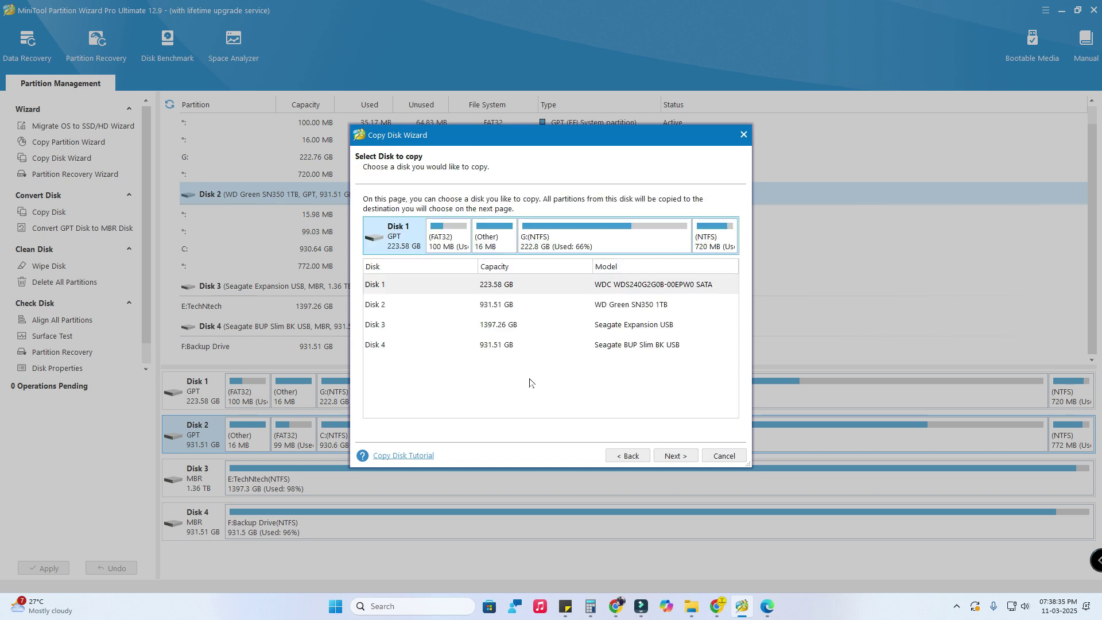
{"action": "left_click", "coordinate": [410, 303]}
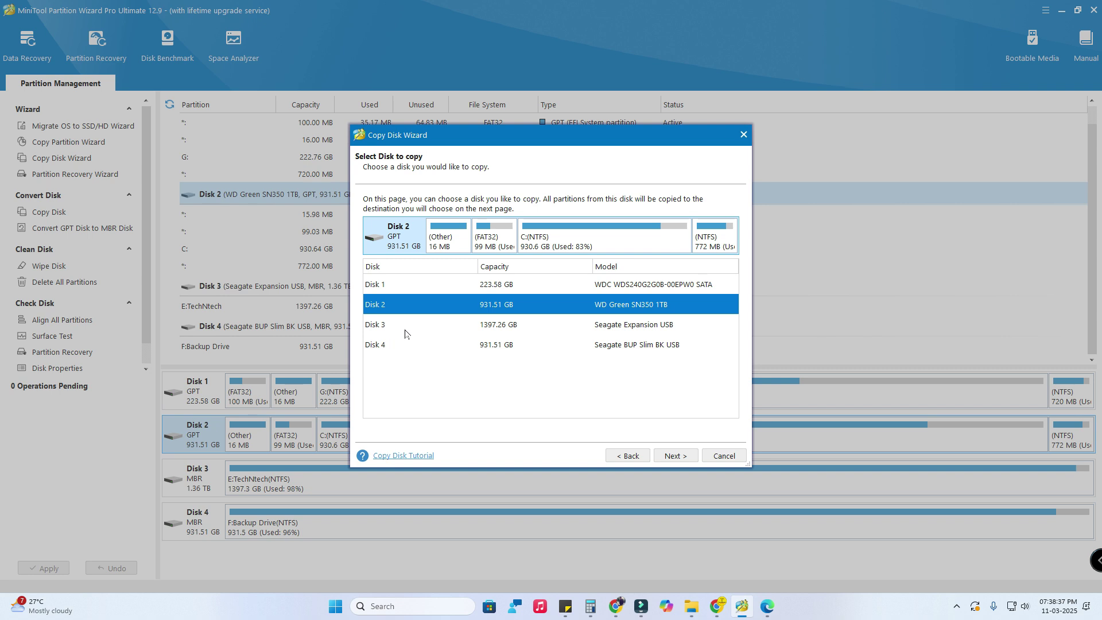
{"action": "left_click", "coordinate": [399, 324]}
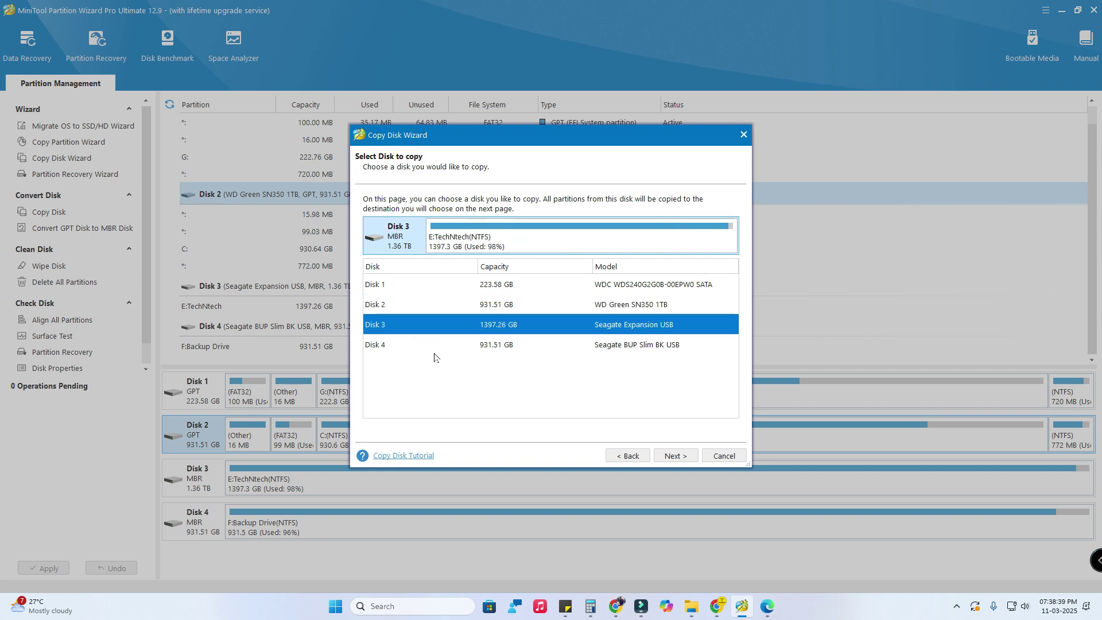
{"action": "left_click", "coordinate": [439, 305]}
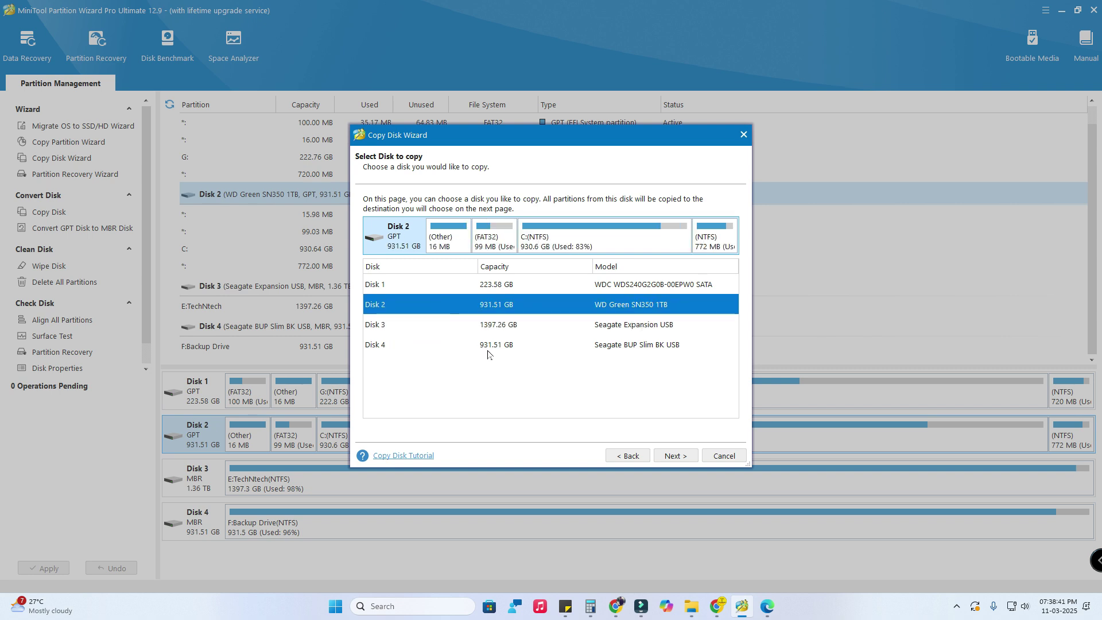